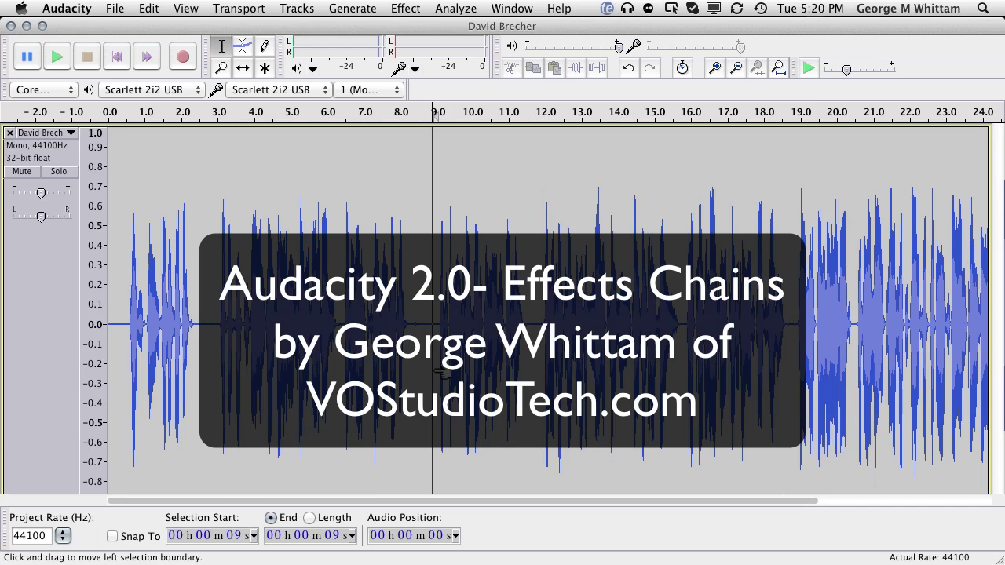
- Undo 'Apply DavidB' to restore the raw voice waveform, with the cursor near 6 seconds
{"action": "left_click", "coordinate": [330, 197]}
{"action": "left_click", "coordinate": [148, 9]}
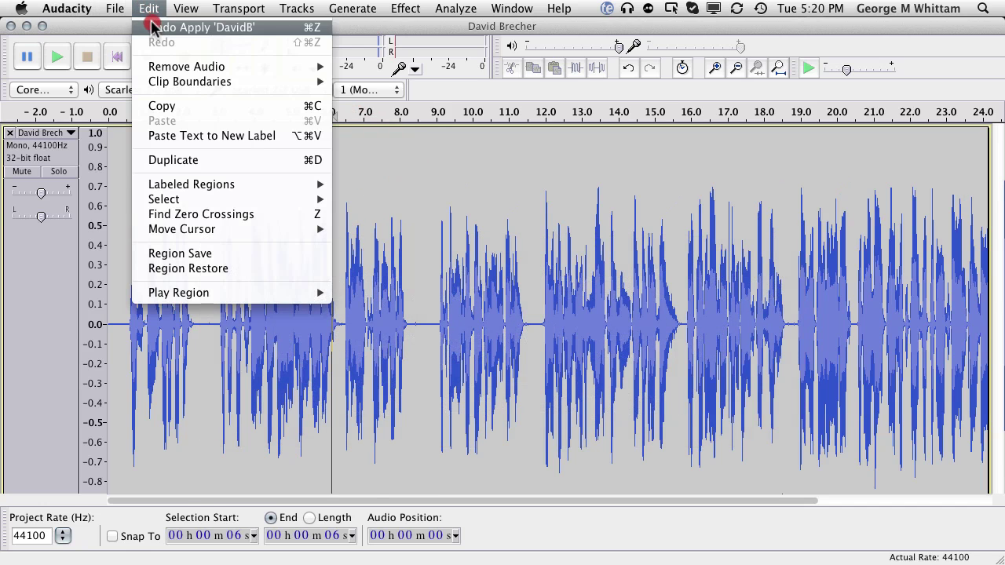
{"action": "left_click", "coordinate": [148, 9]}
{"action": "left_click", "coordinate": [319, 343]}
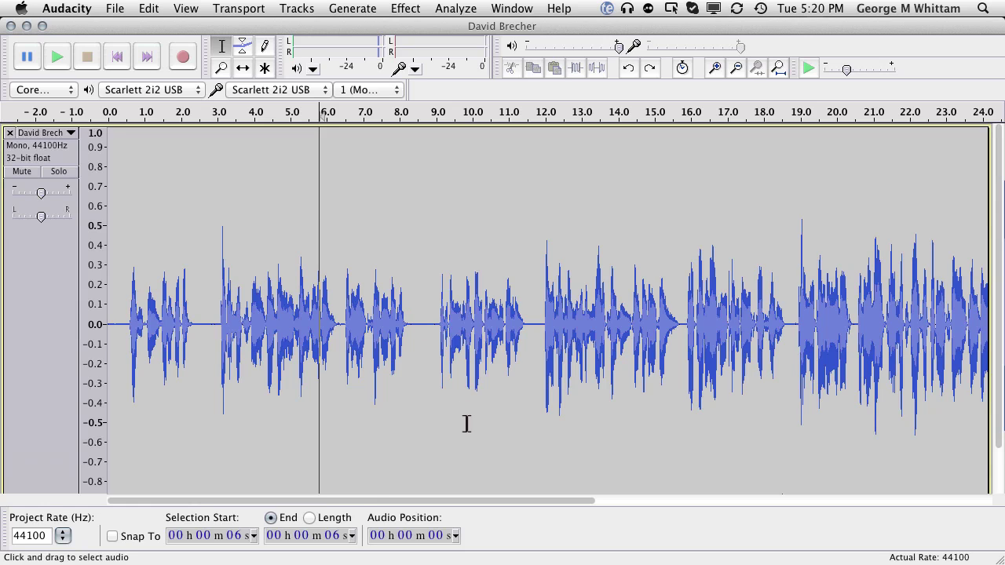
{"action": "left_click_drag", "start_coordinate": [355, 500], "coordinate": [322, 502]}
- Select all and normalize the recording to -3.0 dB maximum amplitude
{"action": "key", "text": "super+a"}
{"action": "left_click", "coordinate": [406, 8]}
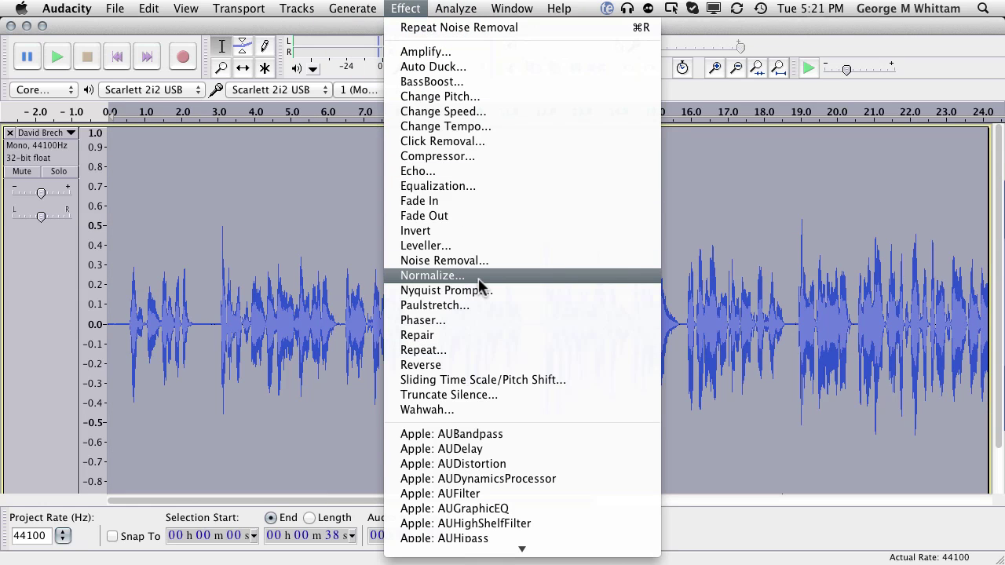
{"action": "left_click", "coordinate": [432, 275]}
{"action": "type", "text": "-3.0"}
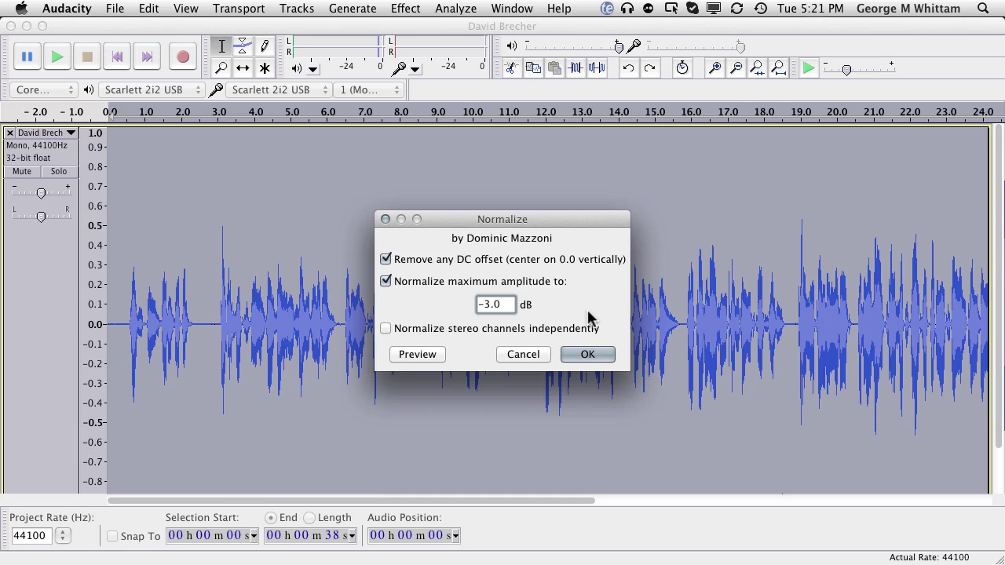
{"action": "left_click", "coordinate": [580, 360]}
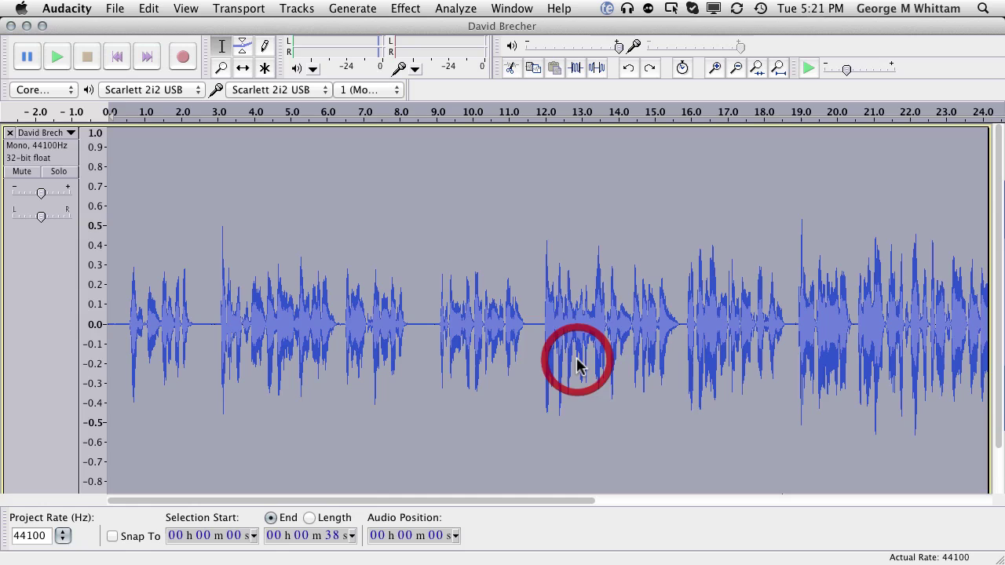
{"action": "left_click", "coordinate": [536, 322]}
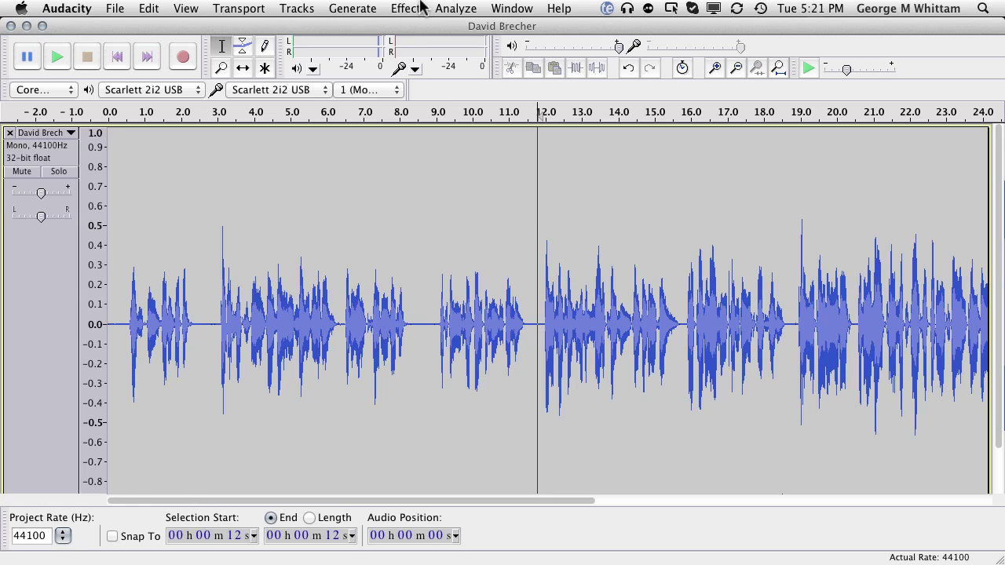
- Select and audition the quiet gap at 8.6–9 s, then capture it as the noise profile
{"action": "left_click", "coordinate": [428, 362]}
{"action": "scroll", "coordinate": [428, 362], "scroll_direction": "down", "scroll_amount": 1}
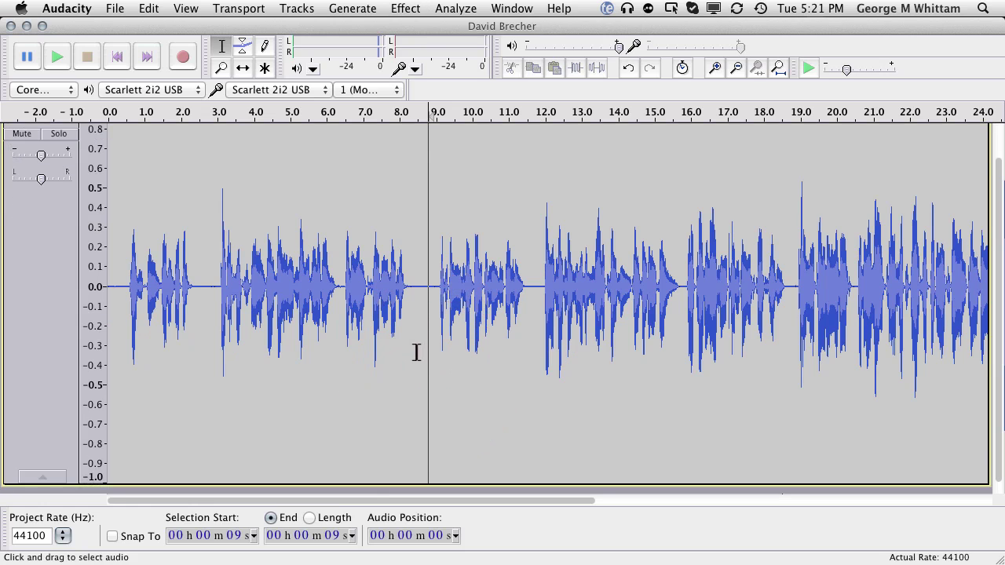
{"action": "left_click_drag", "start_coordinate": [415, 314], "coordinate": [433, 312]}
{"action": "scroll", "coordinate": [424, 320], "scroll_direction": "up", "scroll_amount": 1}
{"action": "key", "text": "space"}
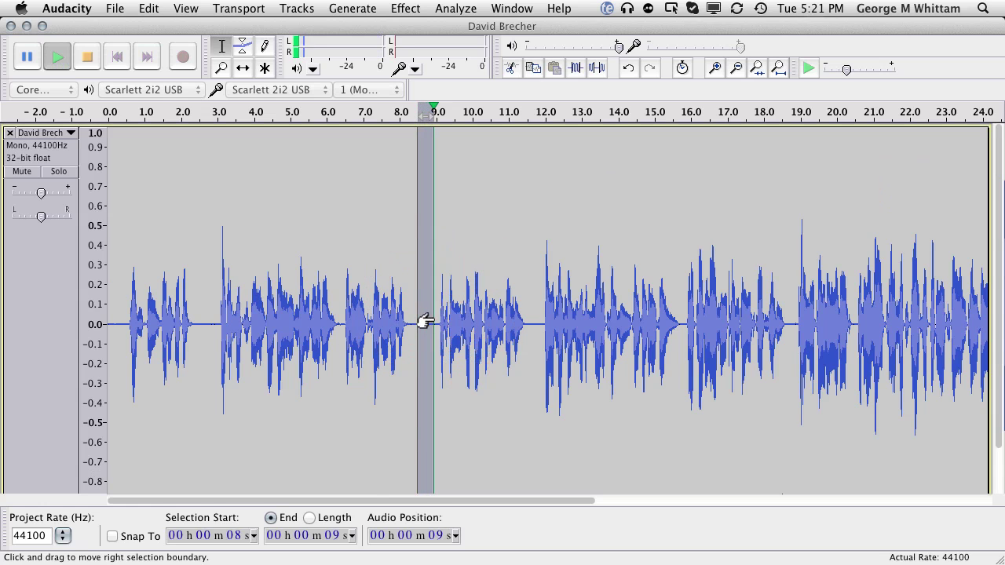
{"action": "left_click", "coordinate": [355, 8]}
{"action": "mouse_move", "coordinate": [405, 8]}
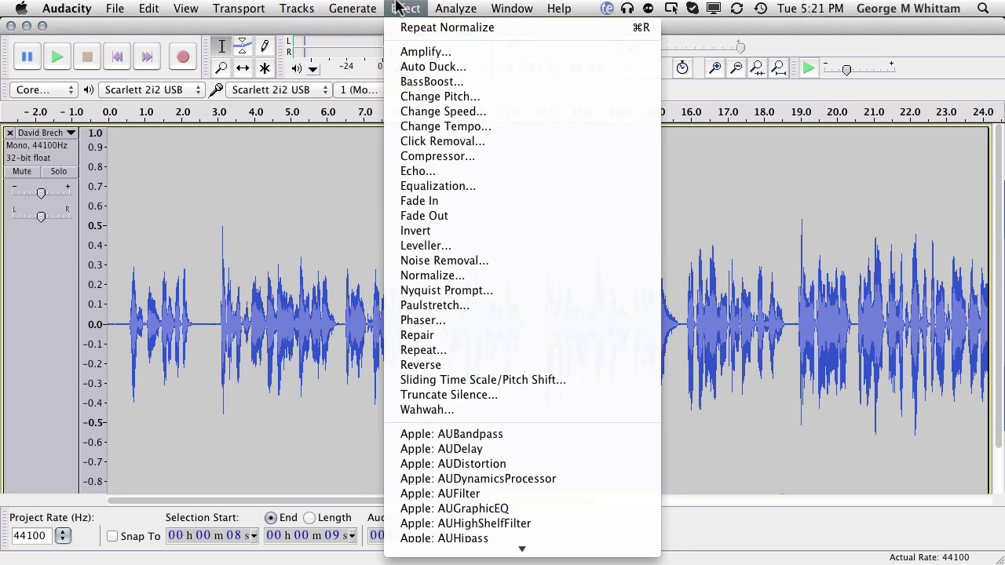
{"action": "left_click", "coordinate": [445, 263]}
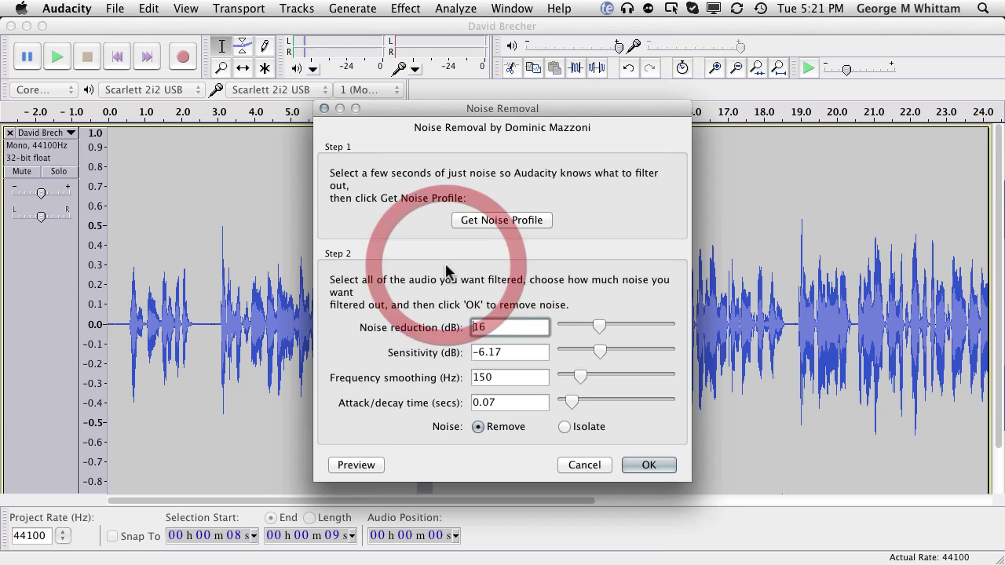
{"action": "left_click", "coordinate": [490, 218]}
- Reopen Noise Removal for the whole recording, showing 16 dB reduction and 150 Hz smoothing
{"action": "scroll", "coordinate": [485, 226], "scroll_direction": "down", "scroll_amount": 1}
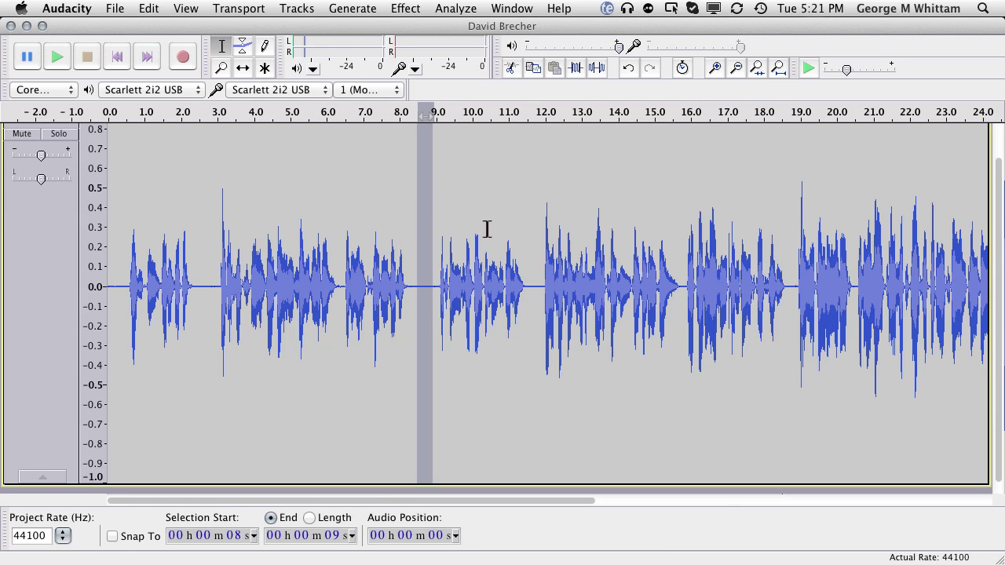
{"action": "left_click", "coordinate": [533, 337]}
{"action": "scroll", "coordinate": [487, 236], "scroll_direction": "up", "scroll_amount": 1}
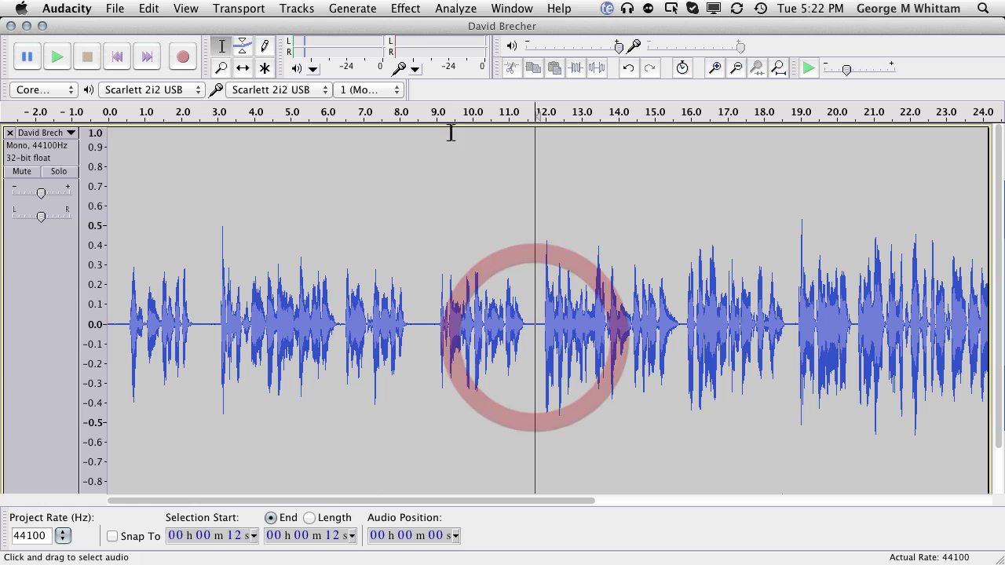
{"action": "left_click", "coordinate": [346, 7]}
{"action": "mouse_move", "coordinate": [463, 8]}
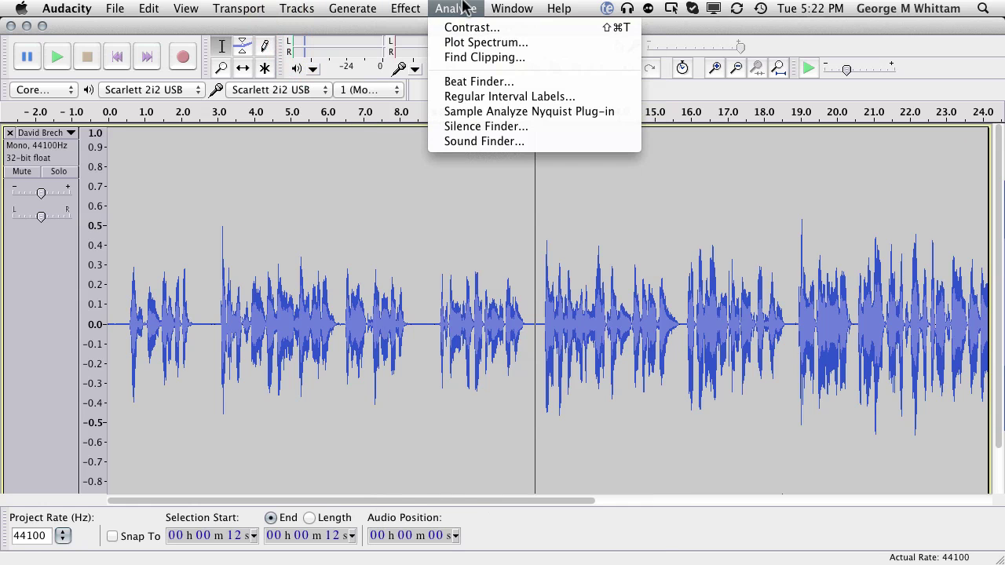
{"action": "mouse_move", "coordinate": [405, 8]}
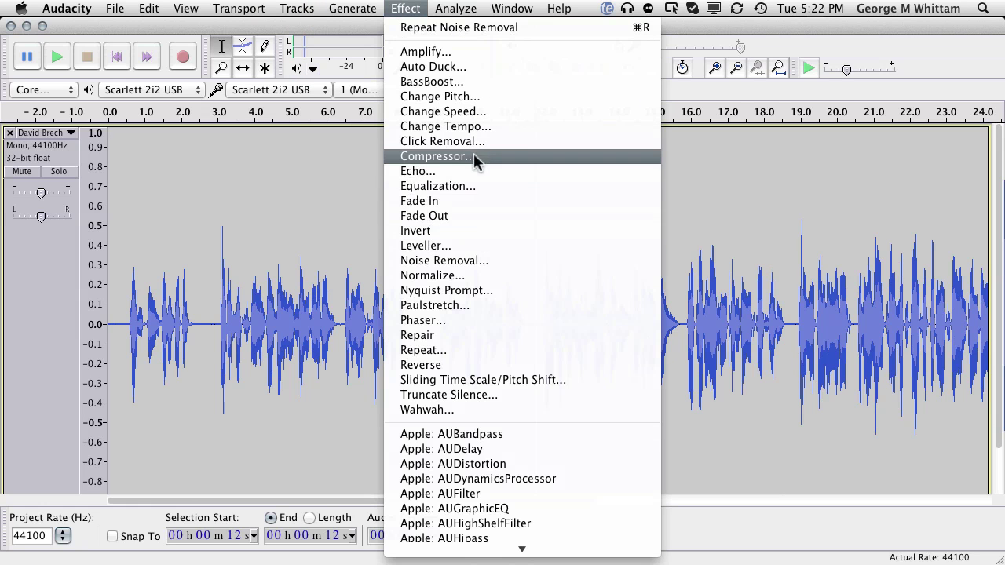
{"action": "left_click", "coordinate": [474, 262]}
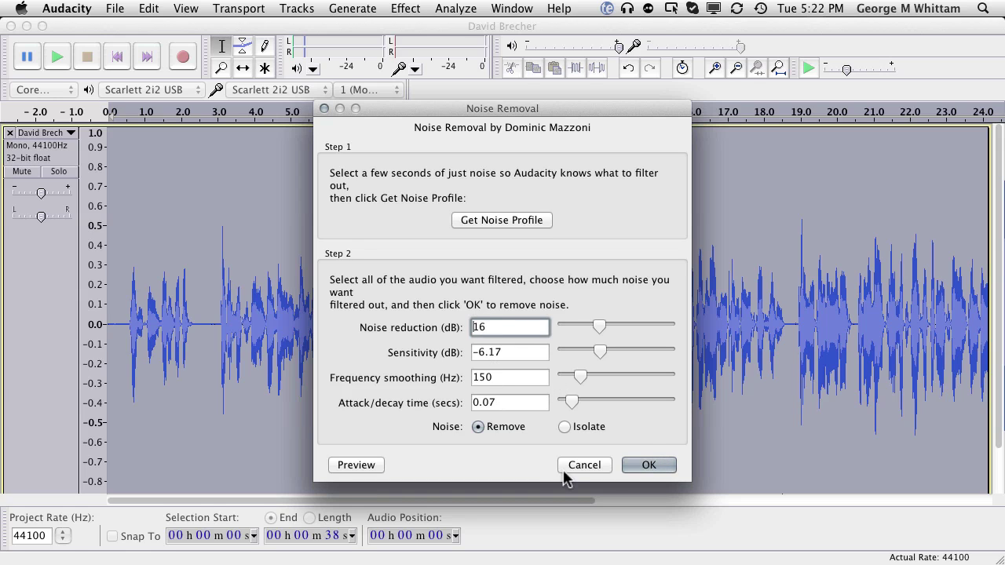
{"action": "left_click", "coordinate": [664, 465]}
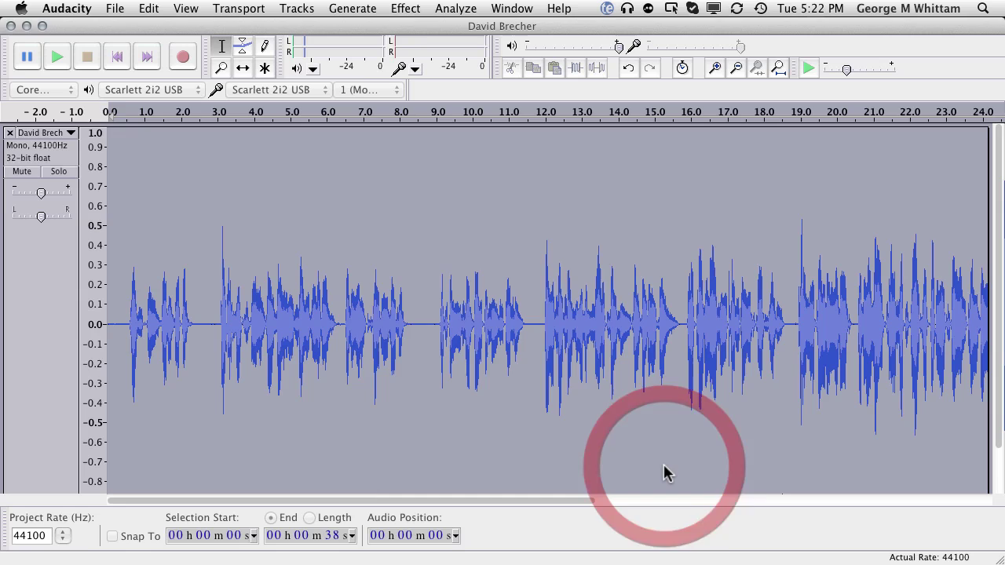
{"action": "left_click", "coordinate": [560, 400]}
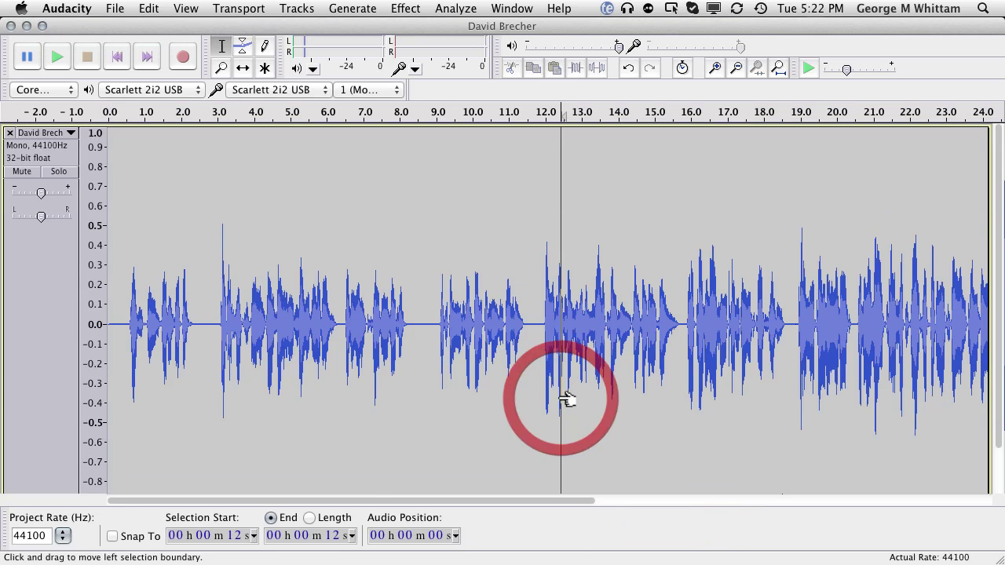
{"action": "left_click", "coordinate": [406, 8]}
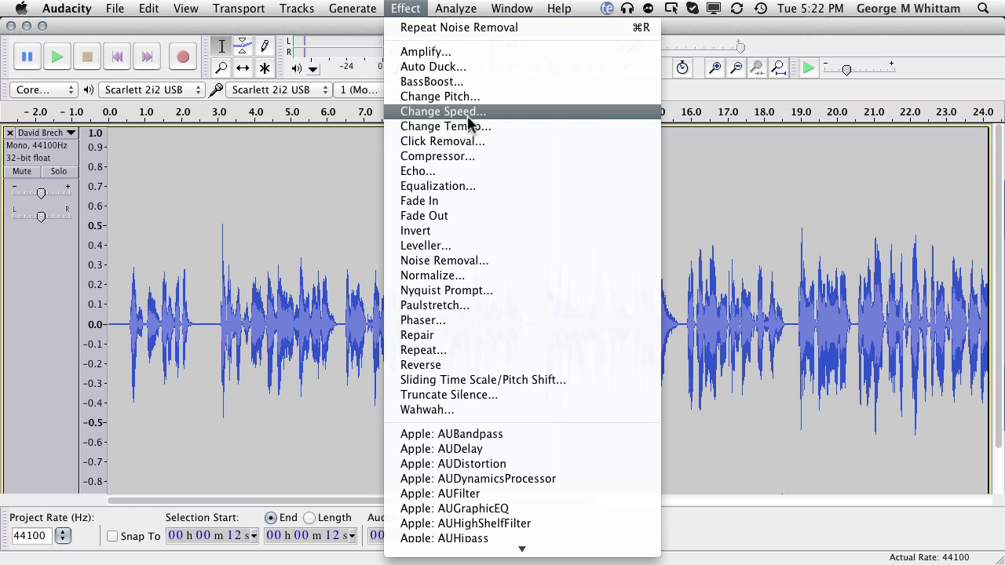
{"action": "left_click", "coordinate": [478, 186]}
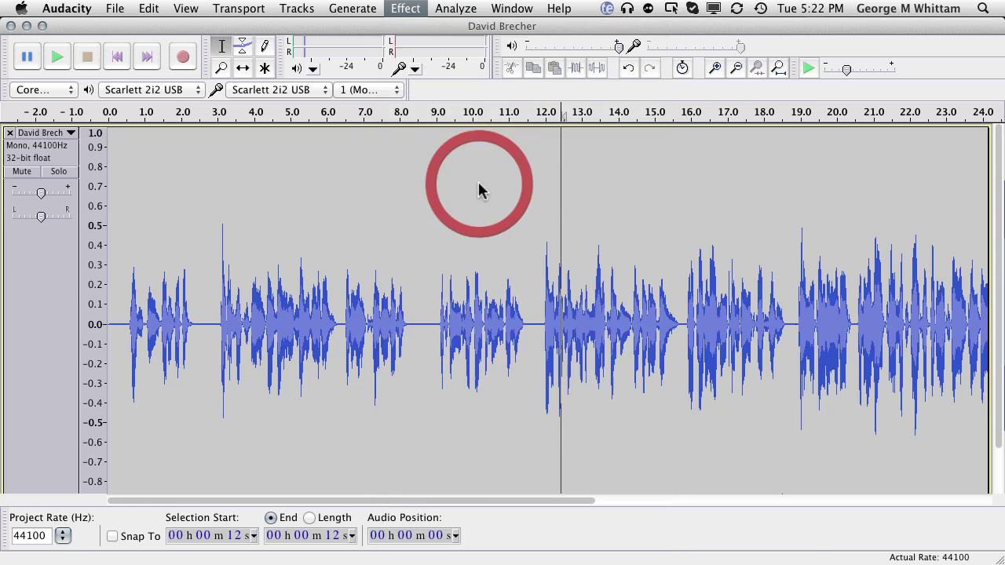
{"action": "left_click", "coordinate": [434, 490]}
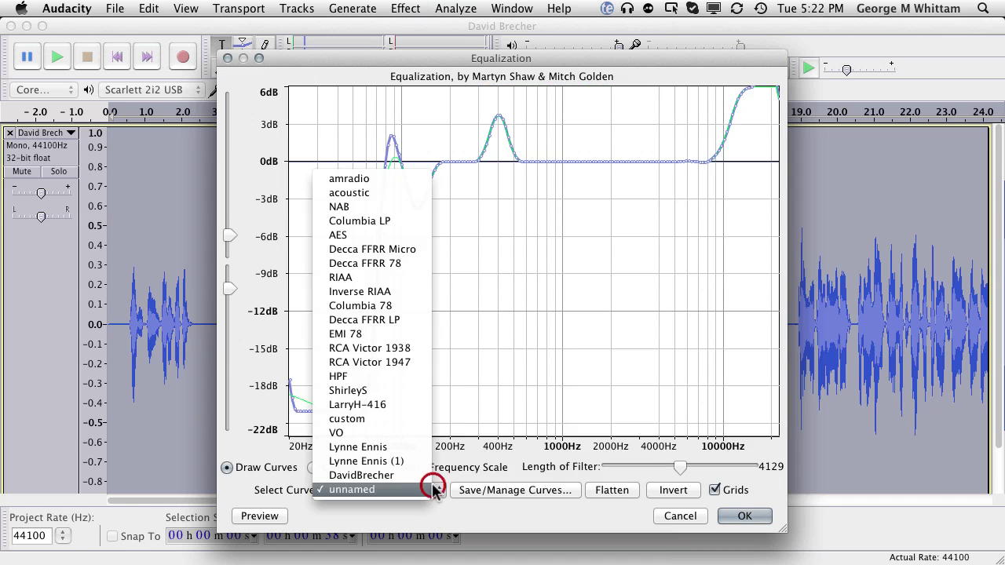
{"action": "left_click", "coordinate": [415, 470]}
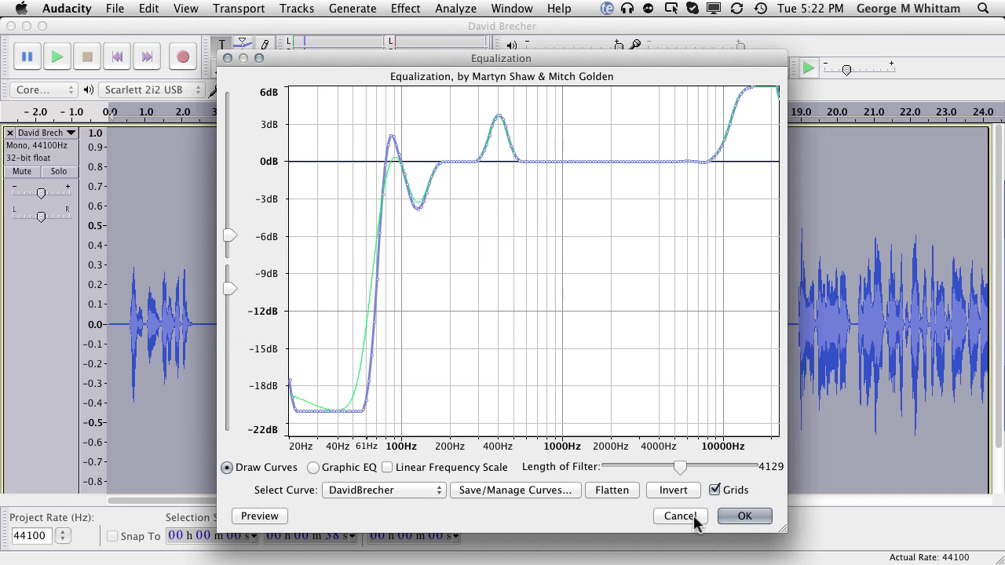
{"action": "left_click", "coordinate": [745, 516]}
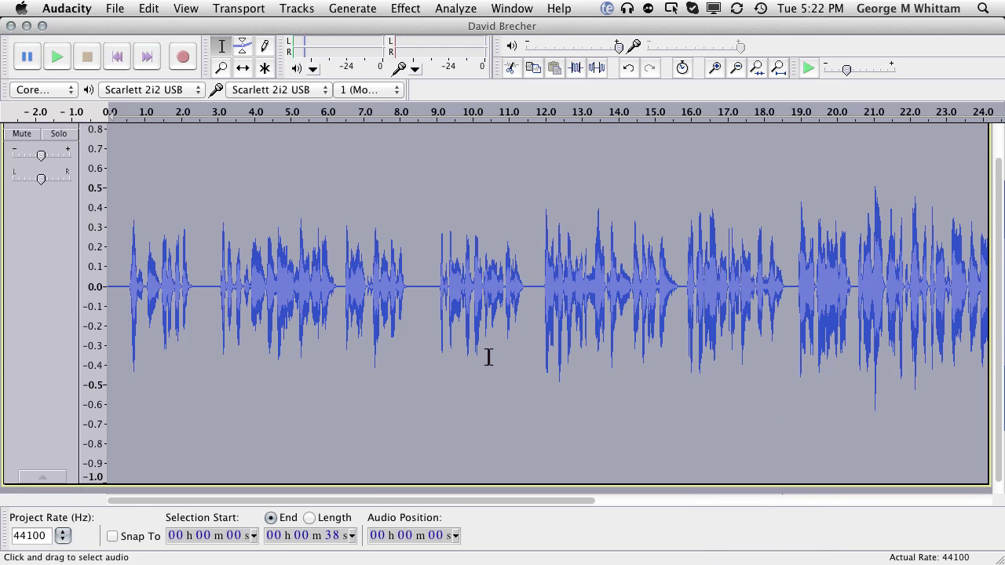
- Compress the recording: -15 dB threshold, 2.5:1 ratio, 0.1 s attack, peak-based
{"action": "left_click", "coordinate": [489, 358]}
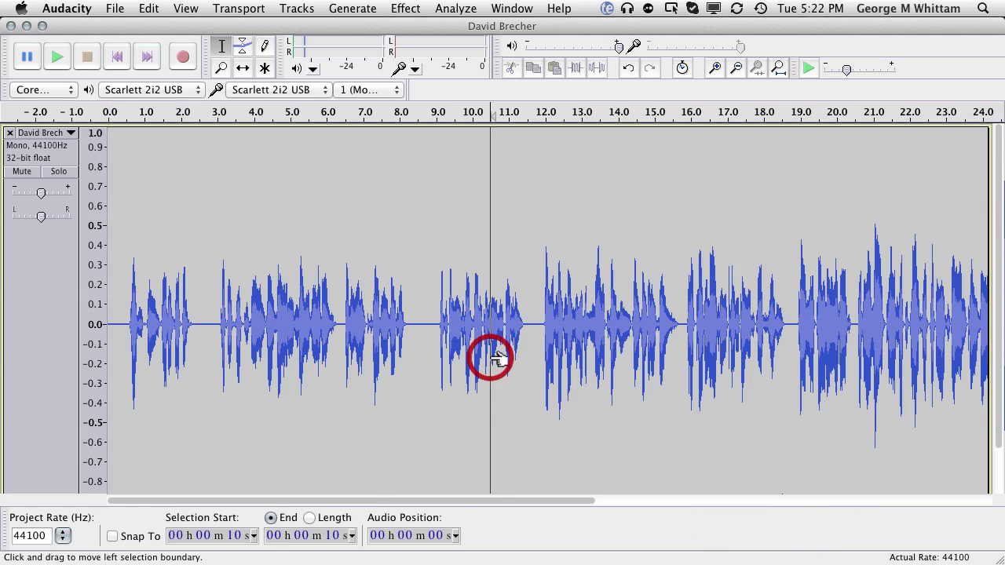
{"action": "left_click", "coordinate": [465, 7]}
{"action": "mouse_move", "coordinate": [420, 7]}
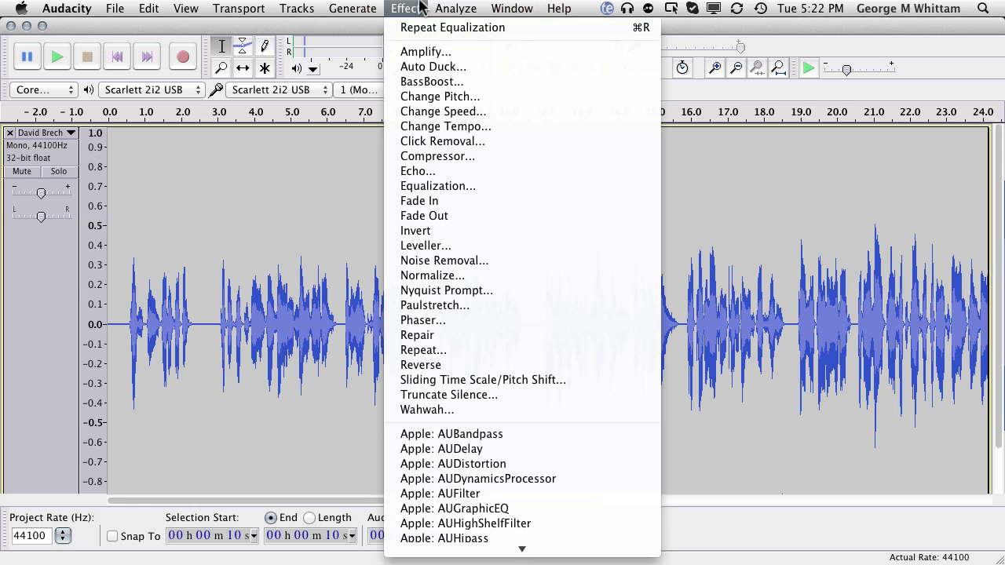
{"action": "left_click", "coordinate": [424, 155]}
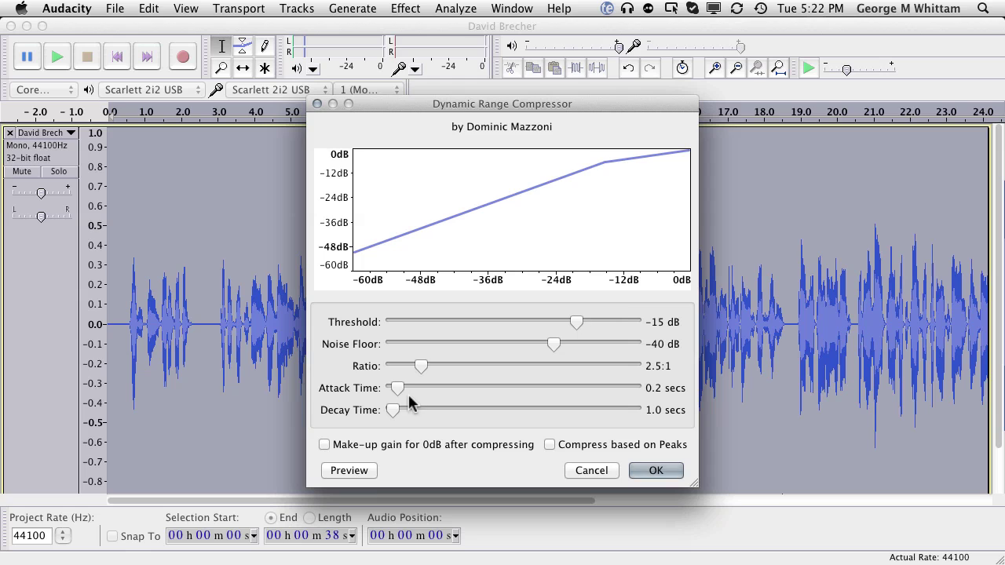
{"action": "left_click_drag", "start_coordinate": [398, 389], "coordinate": [393, 390]}
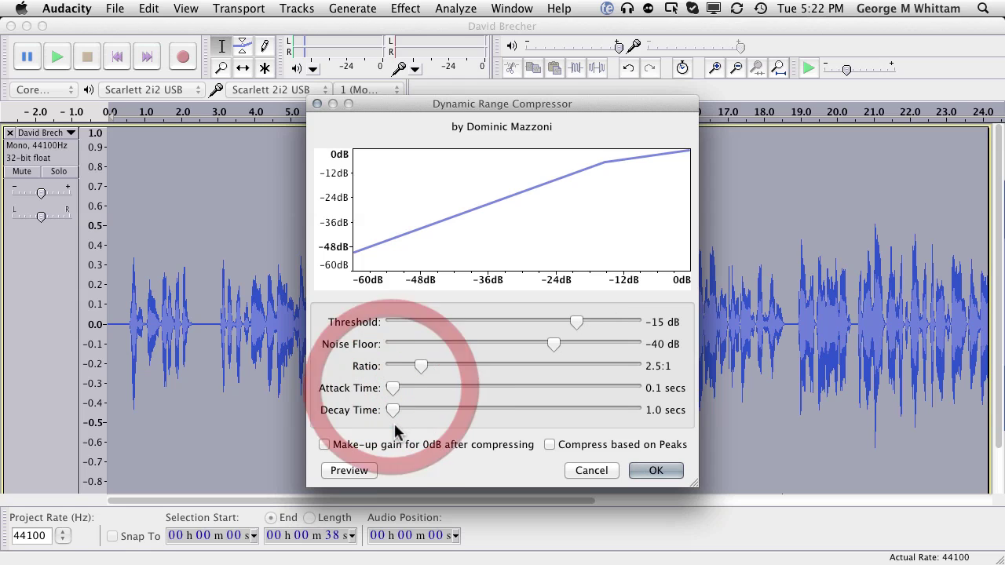
{"action": "left_click", "coordinate": [573, 445]}
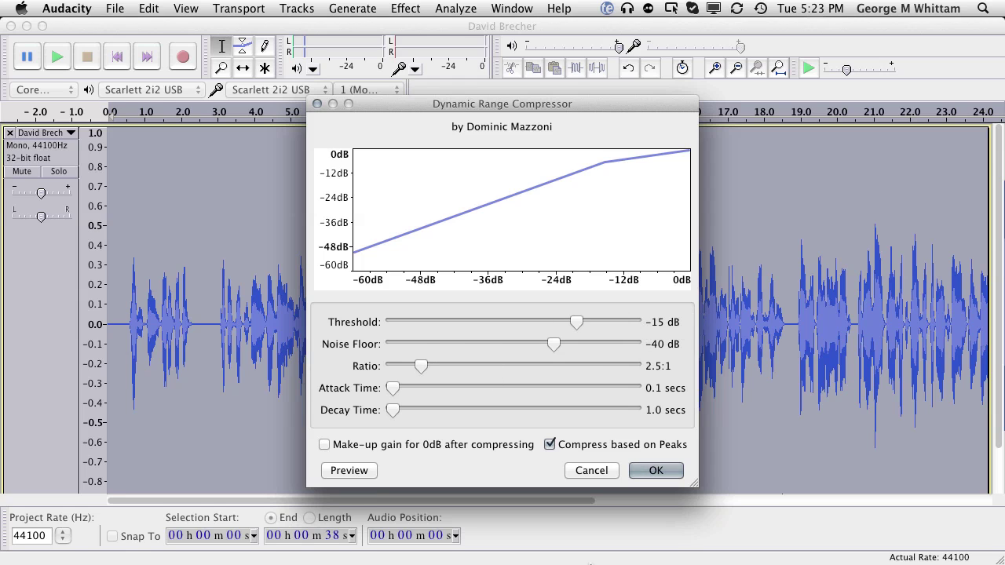
{"action": "left_click", "coordinate": [657, 471]}
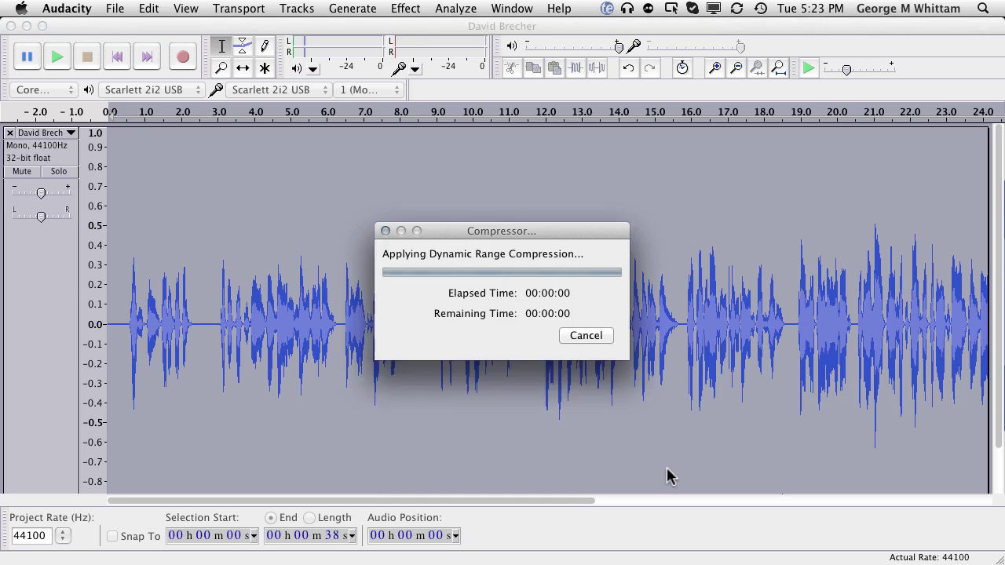
{"action": "left_click", "coordinate": [489, 343]}
{"action": "scroll", "coordinate": [542, 348], "scroll_direction": "up", "scroll_amount": 2}
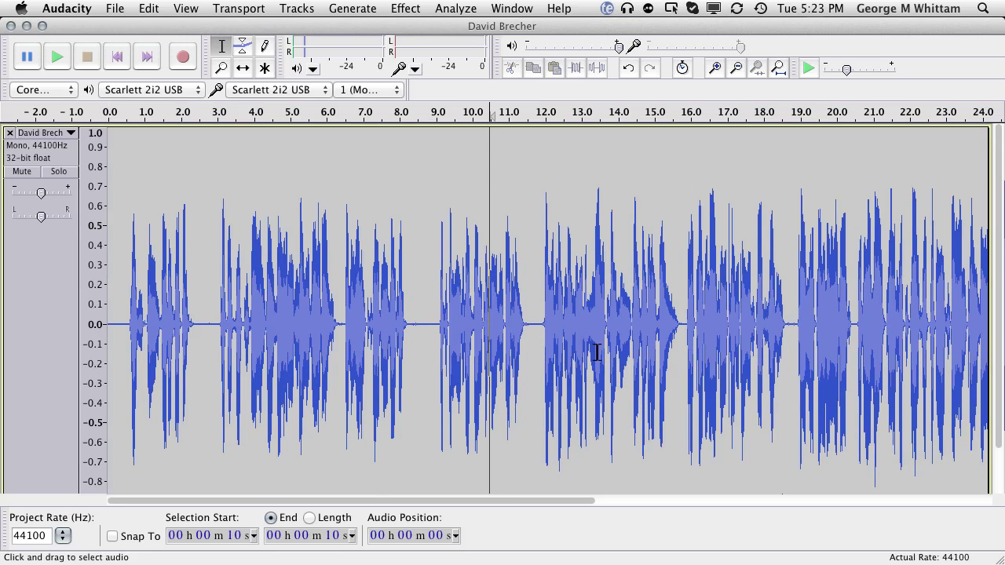
- Cancel Noise Removal unchanged, then normalize to -3.0 dB with DC offset removal
{"action": "left_click", "coordinate": [412, 6]}
{"action": "left_click", "coordinate": [449, 260]}
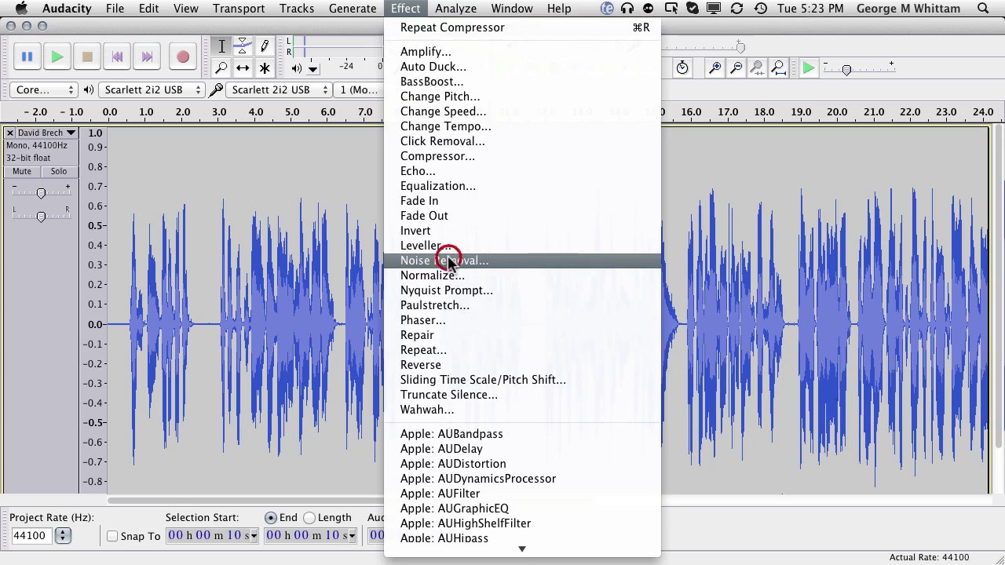
{"action": "left_click", "coordinate": [585, 466]}
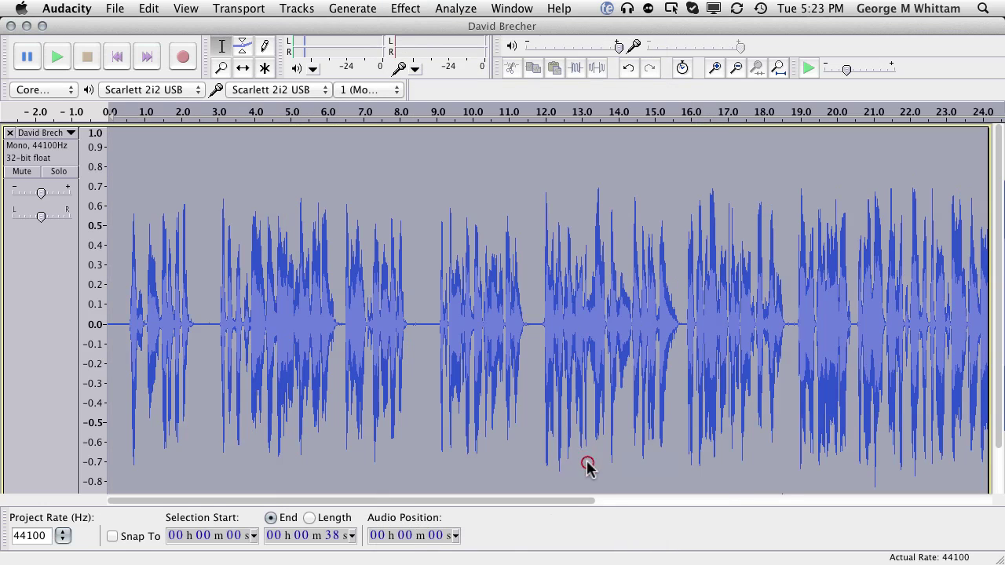
{"action": "left_click", "coordinate": [406, 8]}
{"action": "left_click", "coordinate": [428, 275]}
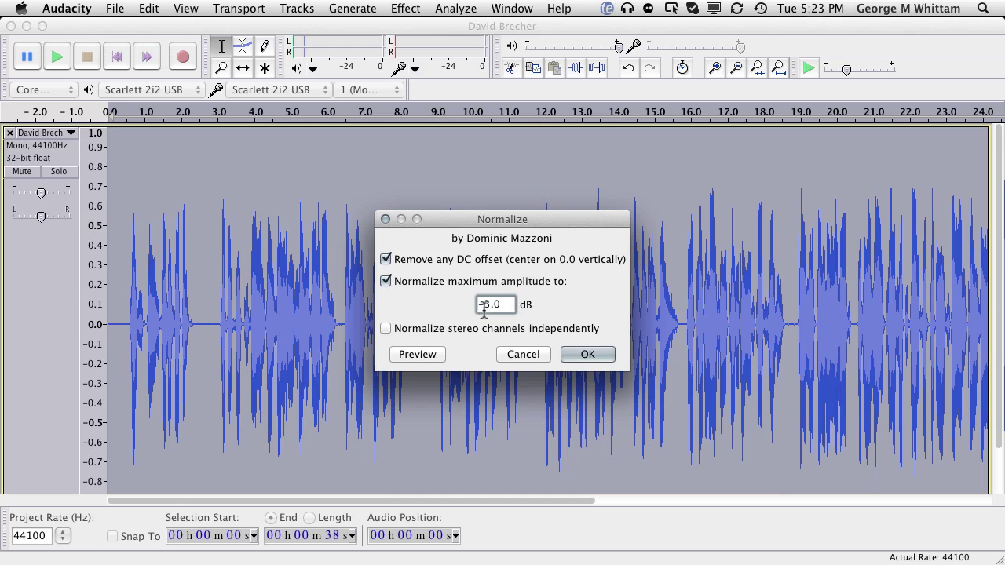
{"action": "left_click", "coordinate": [578, 354]}
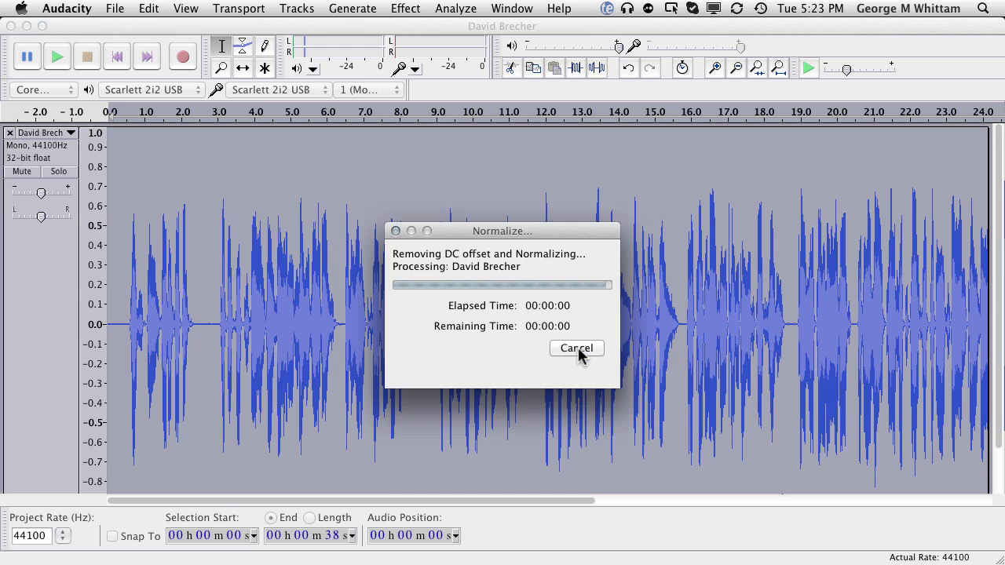
{"action": "left_click", "coordinate": [579, 354]}
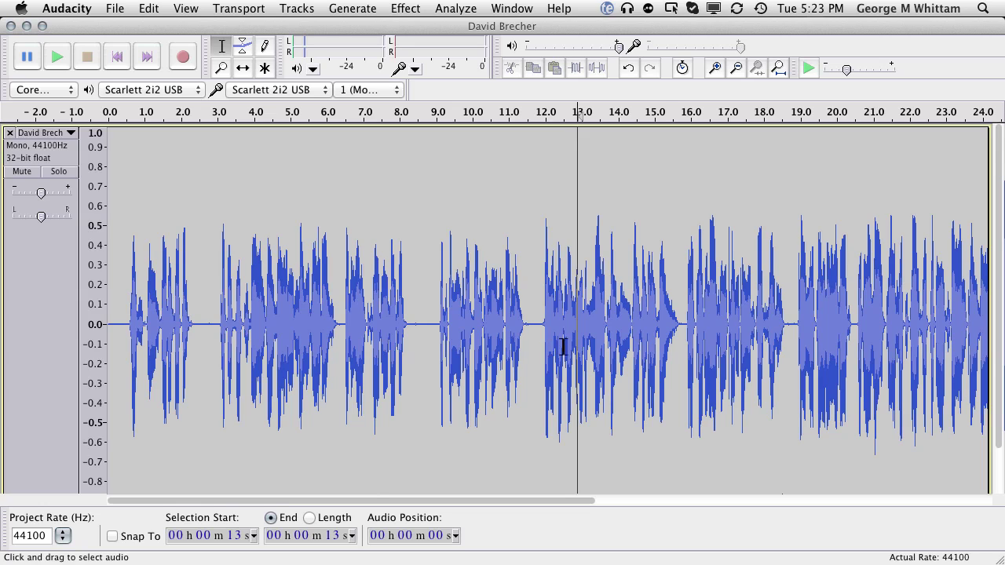
- In Edit Chains, add a new chain named DavidB2
{"action": "left_click", "coordinate": [110, 8]}
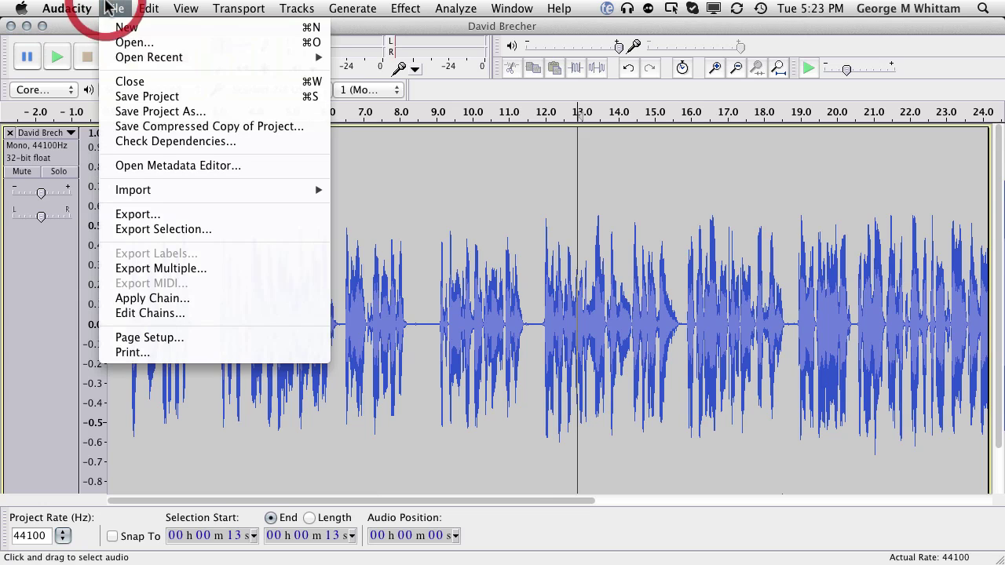
{"action": "left_click", "coordinate": [243, 312]}
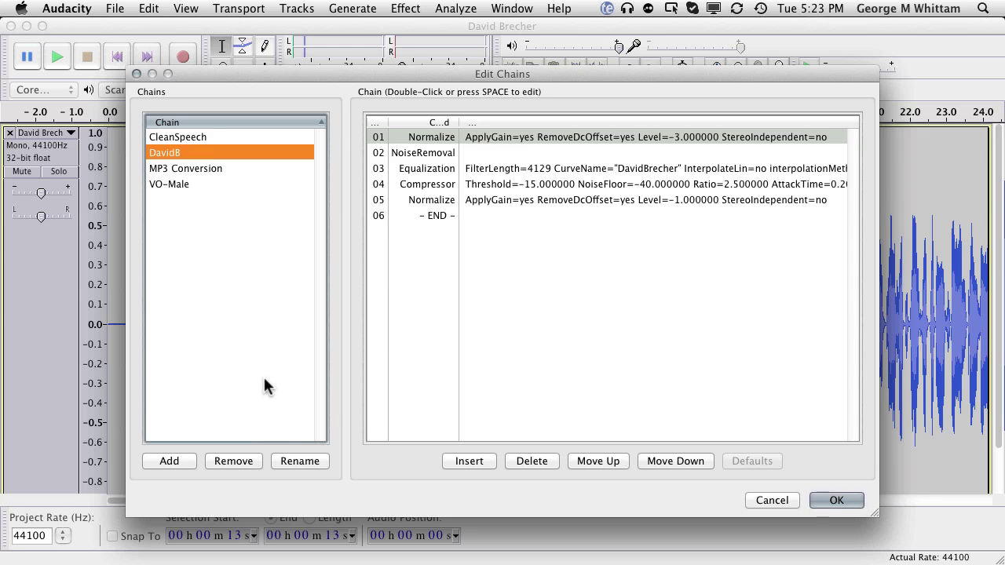
{"action": "left_click", "coordinate": [171, 461]}
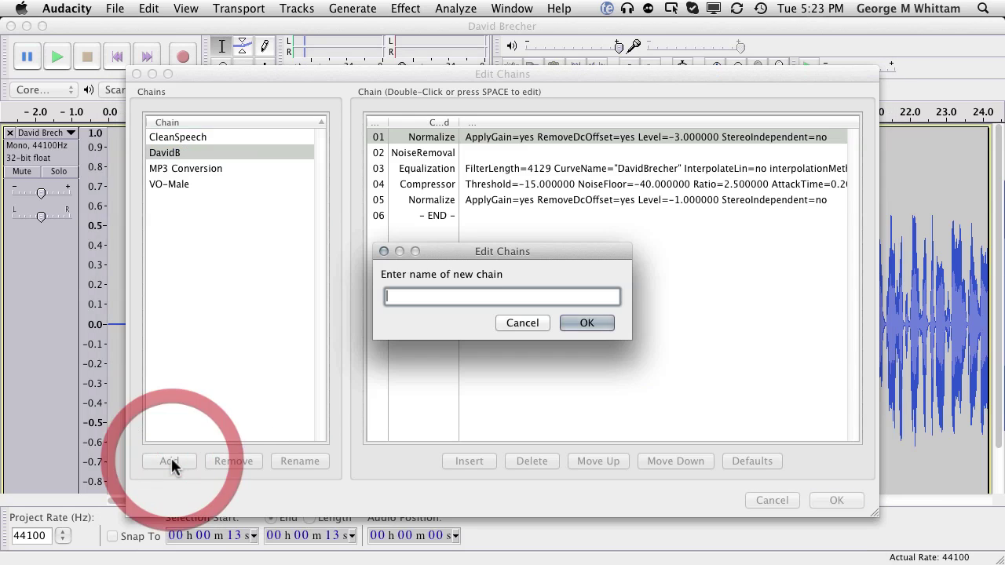
{"action": "type", "text": "Davd"}
{"action": "key", "text": "BackSpace"}
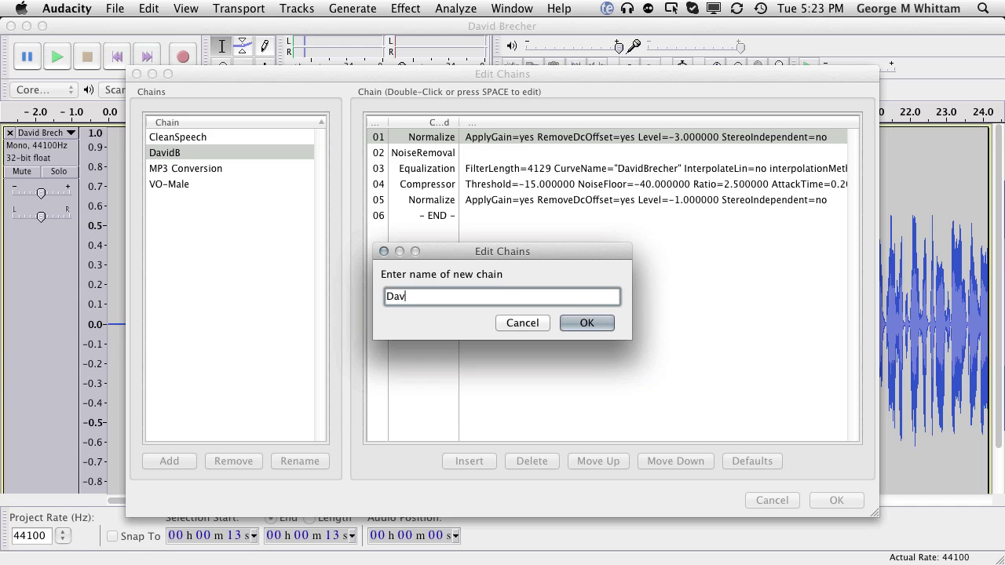
{"action": "type", "text": "idB2"}
{"action": "key", "text": "Return"}
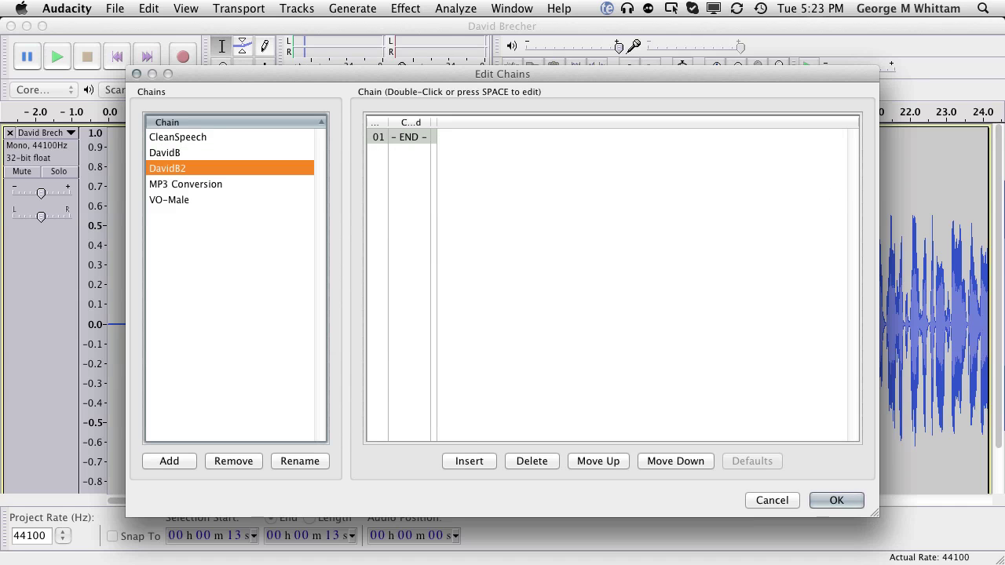
- Insert a Normalize command at -3.0 dB as the chain's first step
{"action": "left_click", "coordinate": [469, 463]}
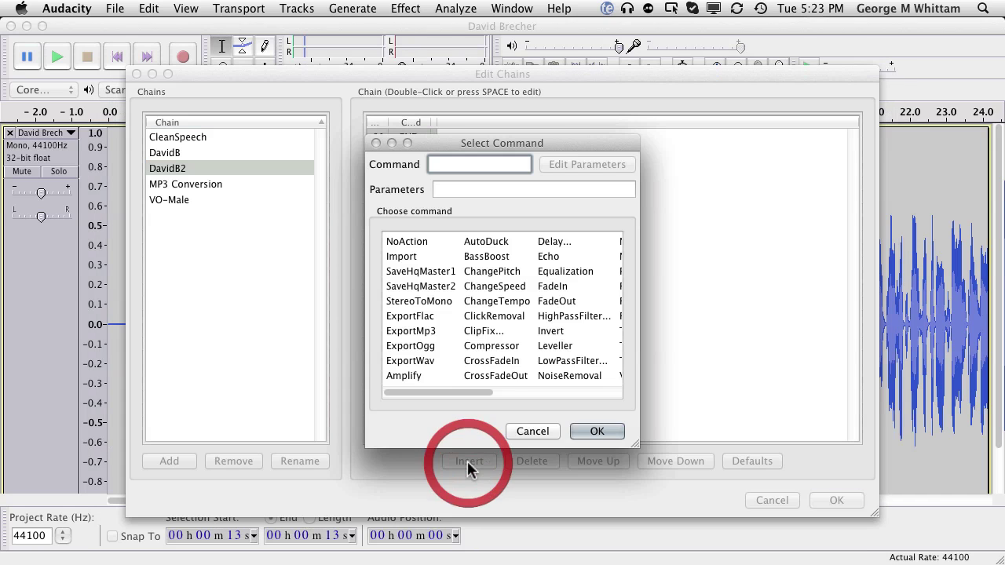
{"action": "left_click_drag", "start_coordinate": [463, 397], "coordinate": [506, 393]}
{"action": "left_click", "coordinate": [557, 243]}
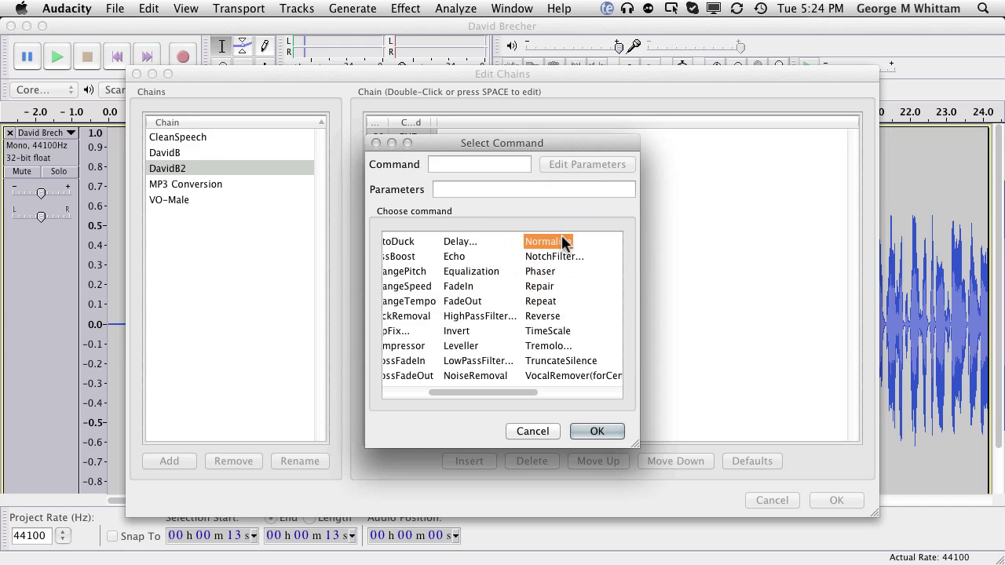
{"action": "left_click", "coordinate": [562, 235]}
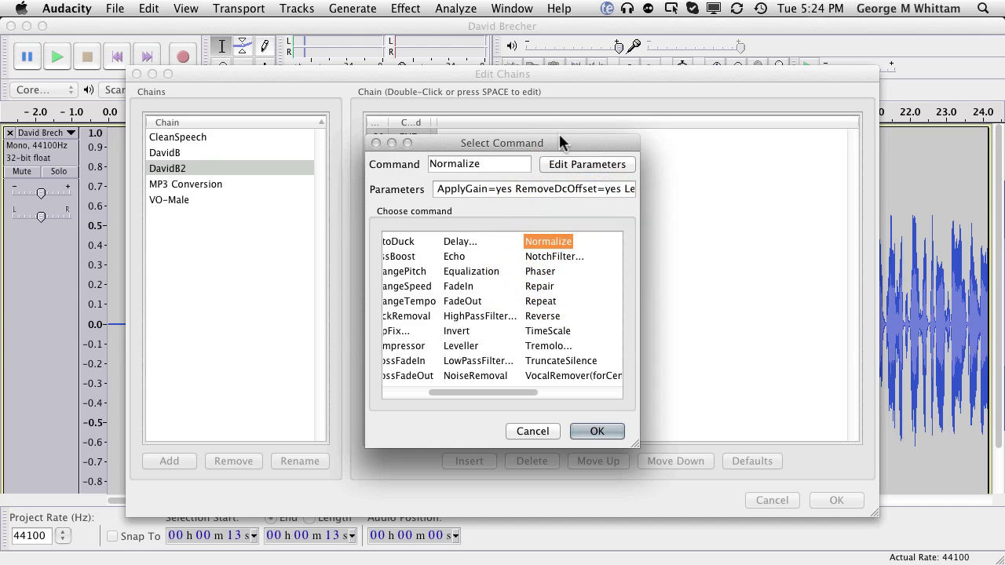
{"action": "left_click", "coordinate": [566, 165]}
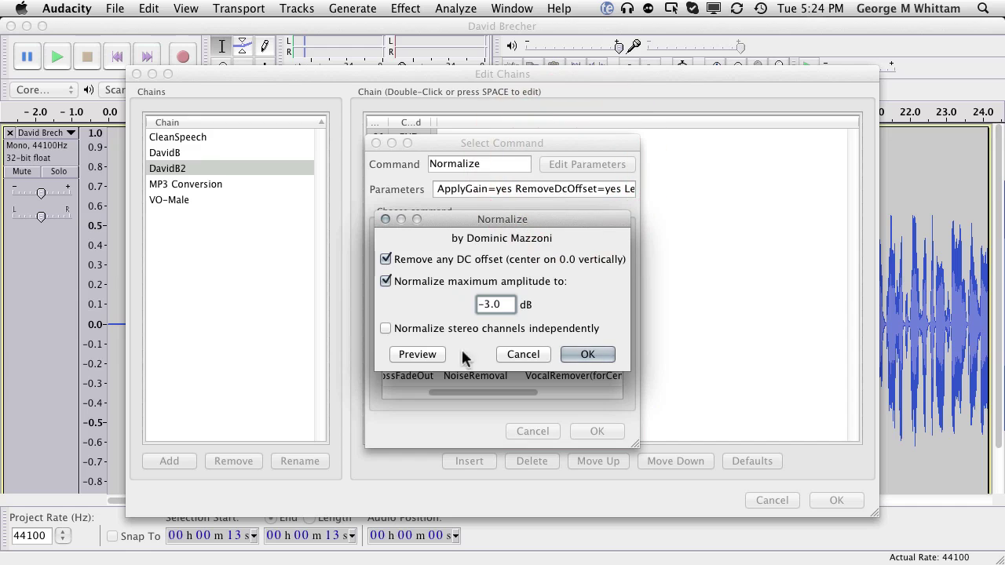
{"action": "left_click", "coordinate": [585, 354]}
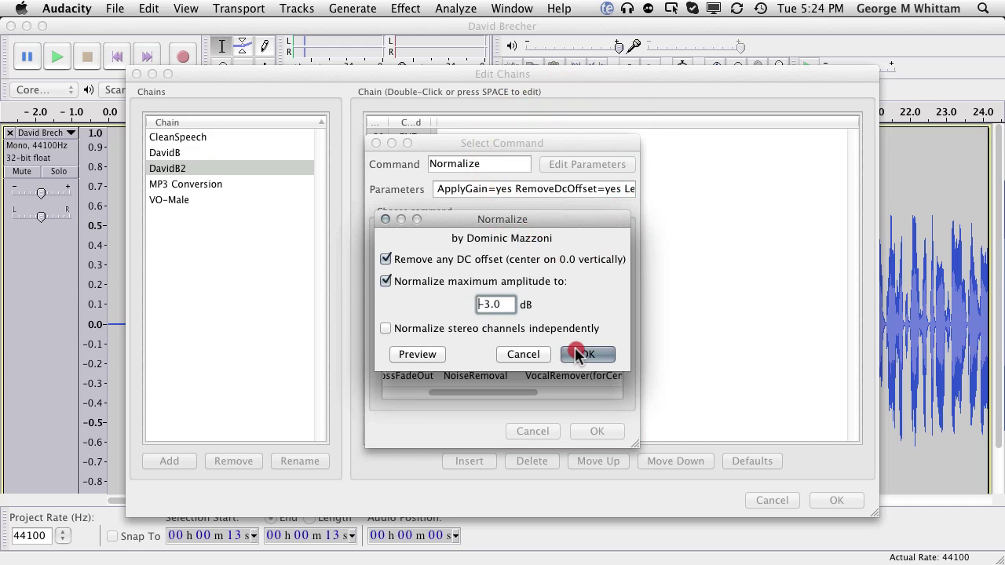
{"action": "left_click", "coordinate": [589, 431]}
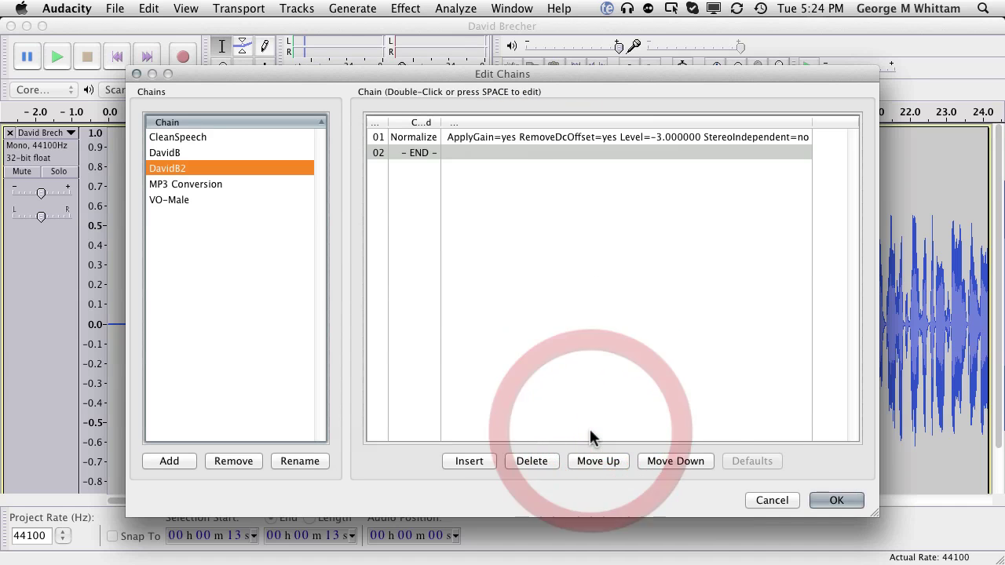
- Insert NoiseRemoval as the chain's second step
{"action": "left_click", "coordinate": [470, 462]}
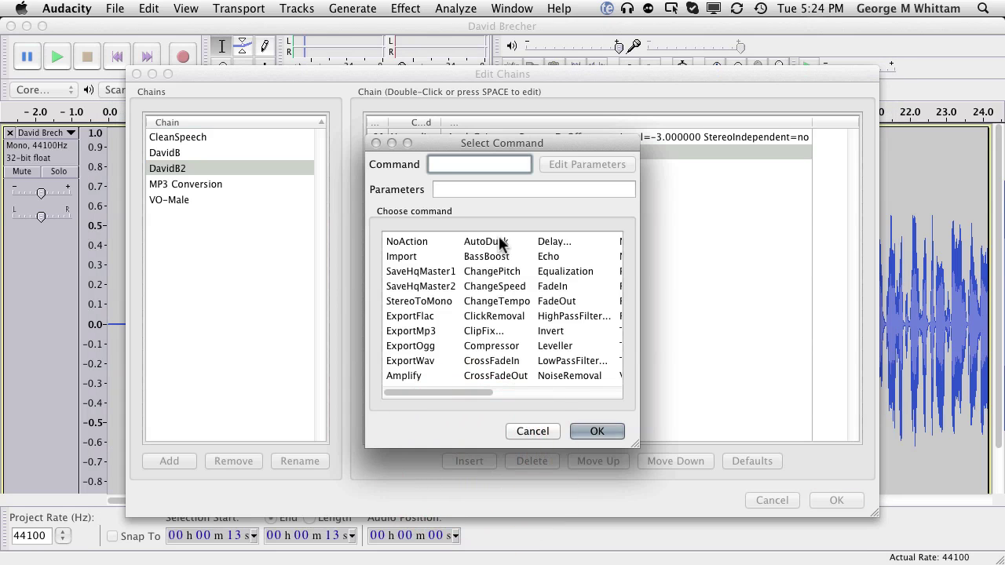
{"action": "left_click", "coordinate": [560, 374]}
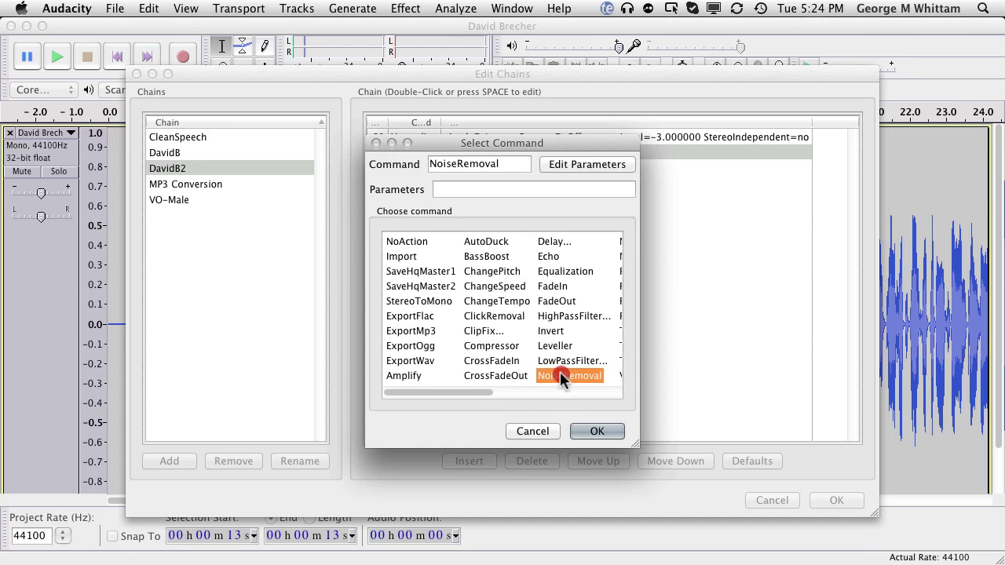
{"action": "left_click", "coordinate": [575, 159]}
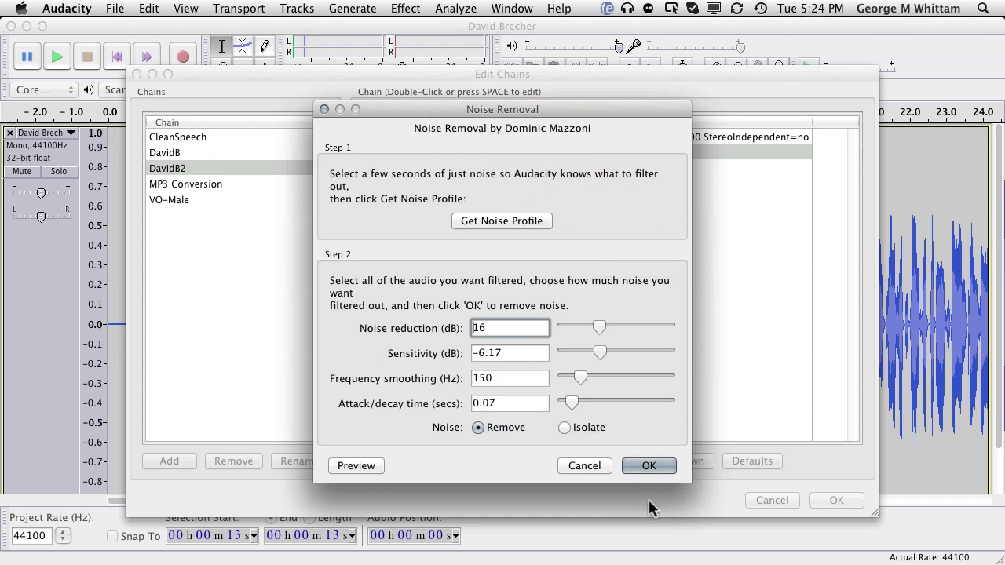
{"action": "left_click", "coordinate": [665, 468]}
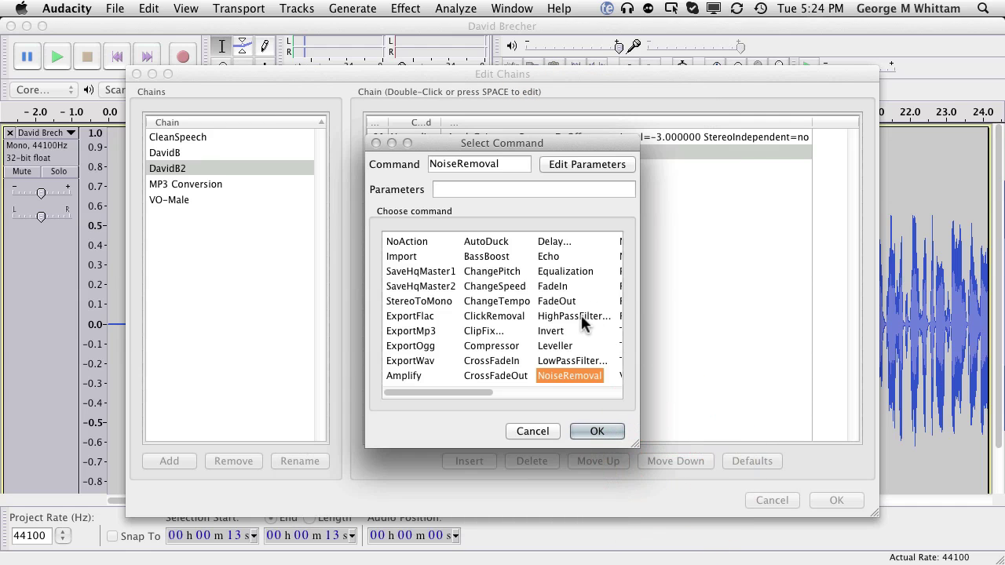
{"action": "left_click", "coordinate": [598, 431]}
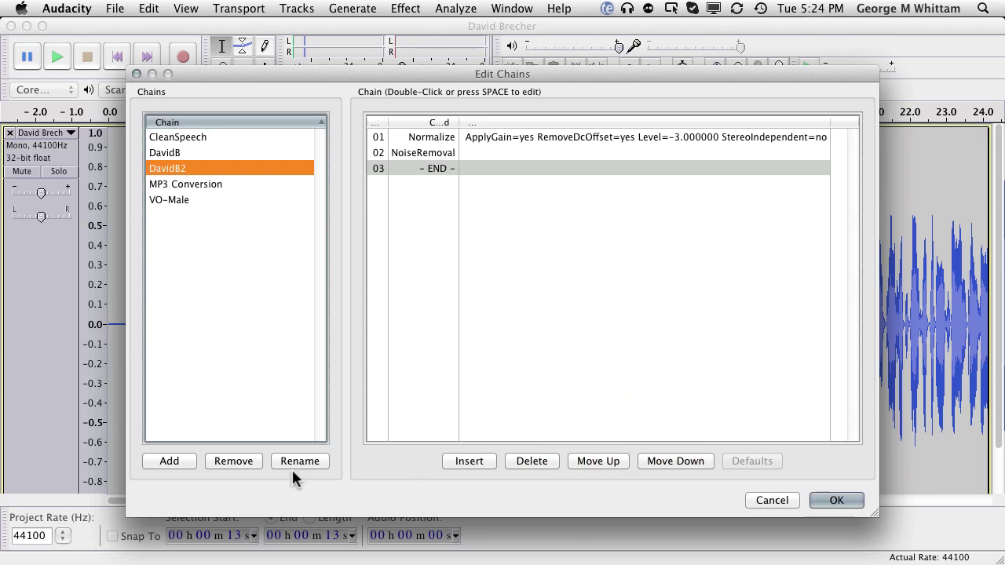
- Insert Equalization with the DavidBrecher curve as step 3 of DavidB2
{"action": "left_click", "coordinate": [483, 461]}
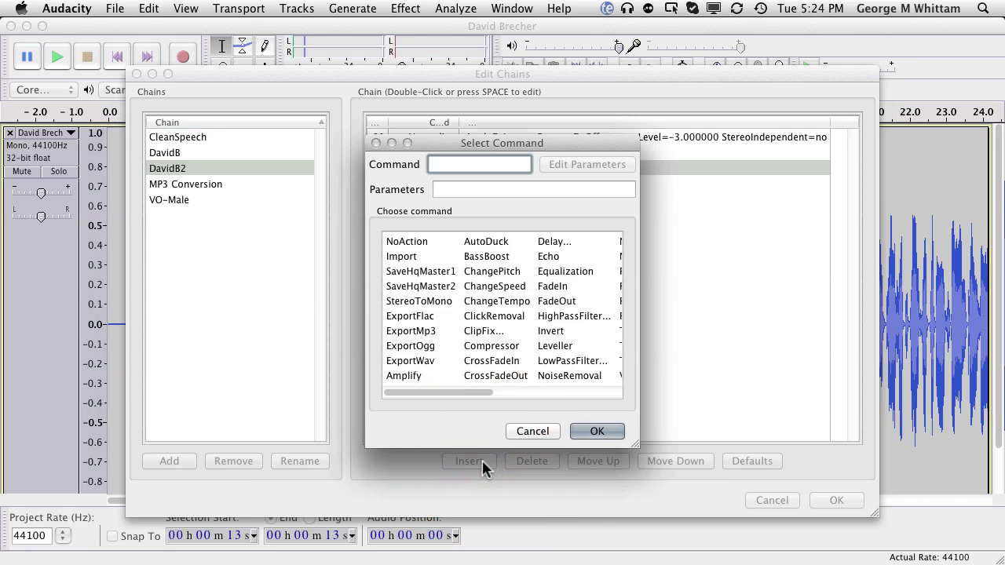
{"action": "left_click", "coordinate": [566, 272]}
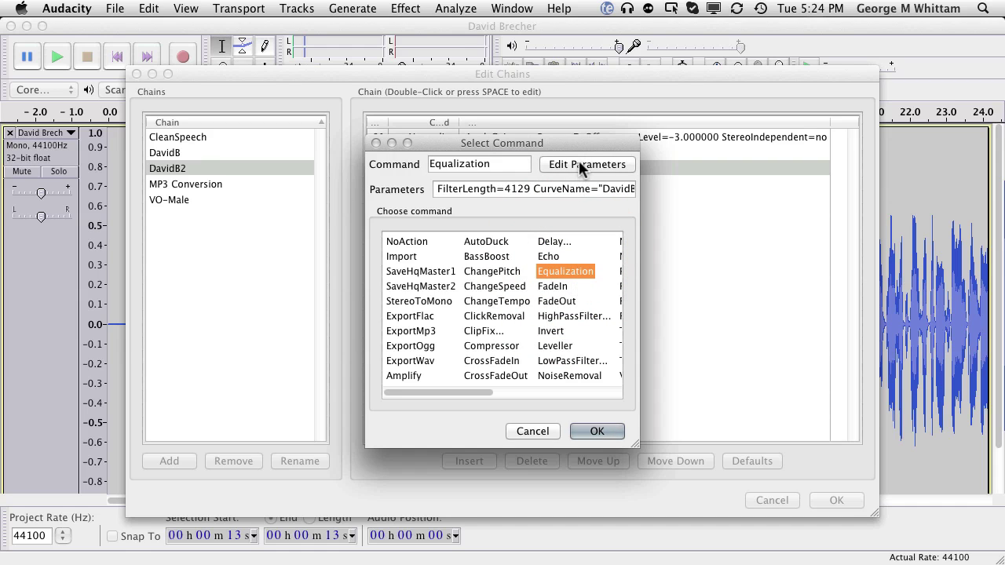
{"action": "left_click", "coordinate": [579, 163]}
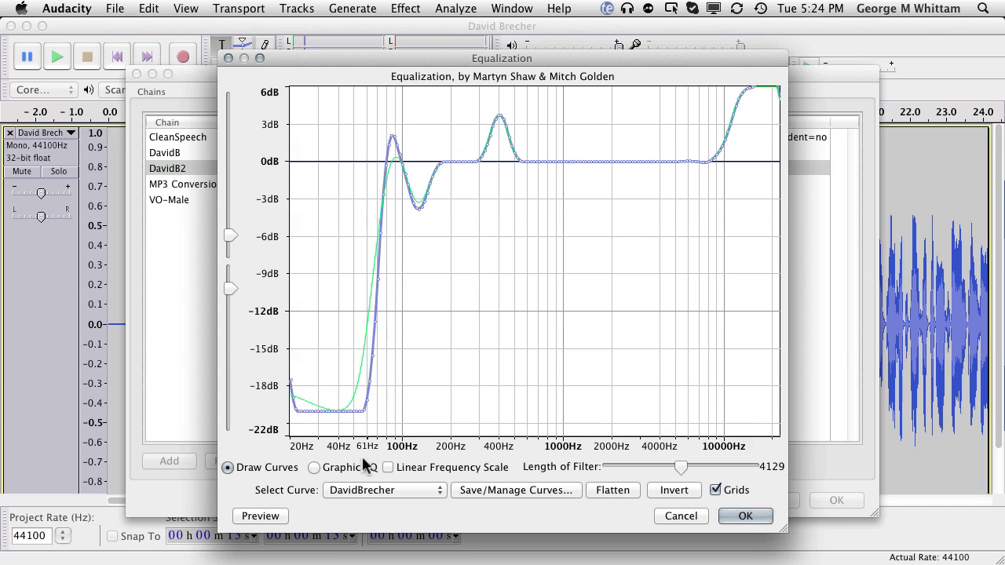
{"action": "left_click", "coordinate": [375, 505]}
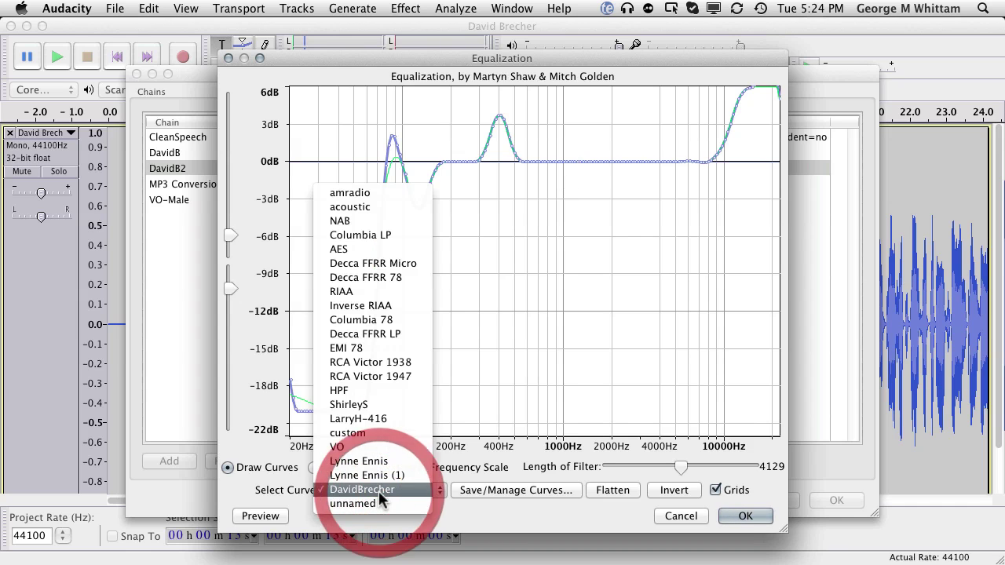
{"action": "left_click", "coordinate": [452, 507]}
{"action": "left_click", "coordinate": [746, 517]}
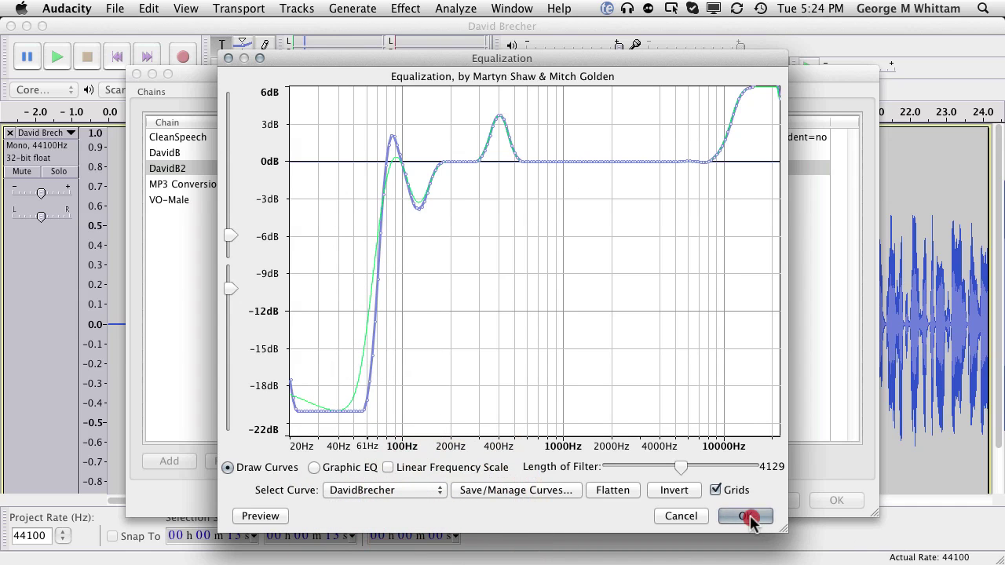
{"action": "left_click", "coordinate": [597, 431]}
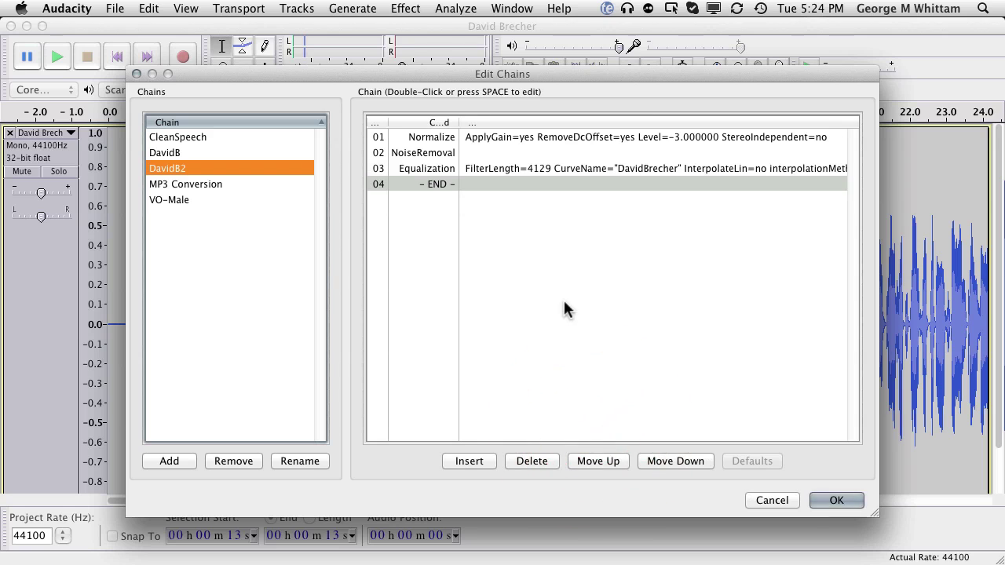
- Insert a Compressor at -15 dB threshold and 2.5:1 ratio as step 4
{"action": "left_click", "coordinate": [487, 461]}
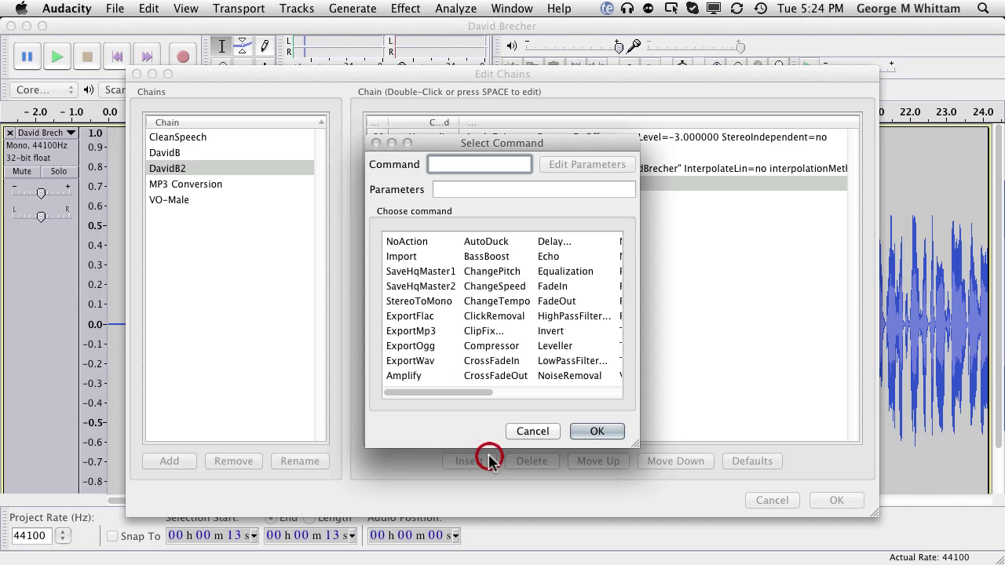
{"action": "left_click", "coordinate": [492, 346]}
{"action": "left_click", "coordinate": [589, 166]}
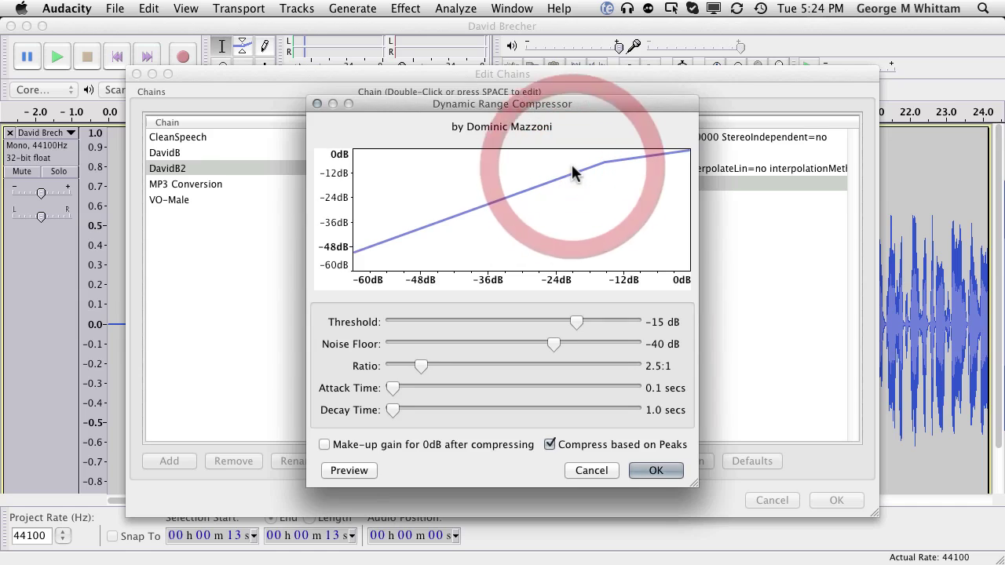
{"action": "left_click", "coordinate": [661, 470]}
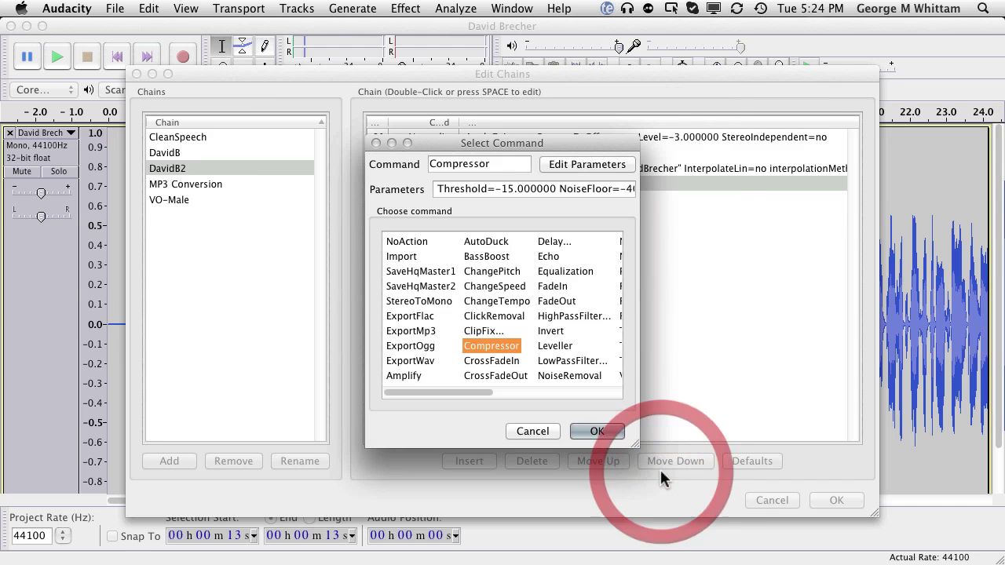
{"action": "left_click", "coordinate": [599, 432]}
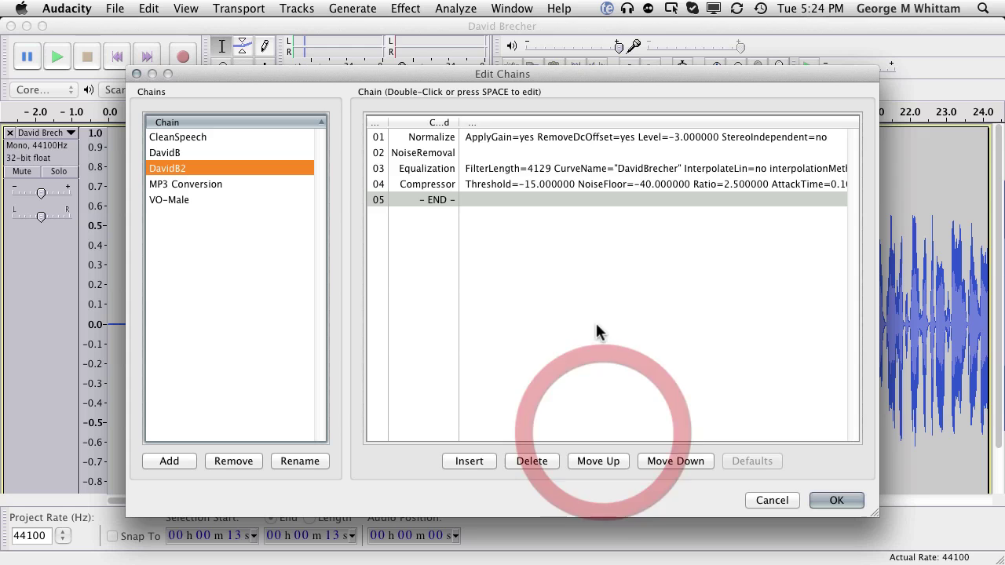
- Insert Normalize at -3.0 dB with DC offset removal as DavidB2's fifth step
{"action": "left_click", "coordinate": [467, 461]}
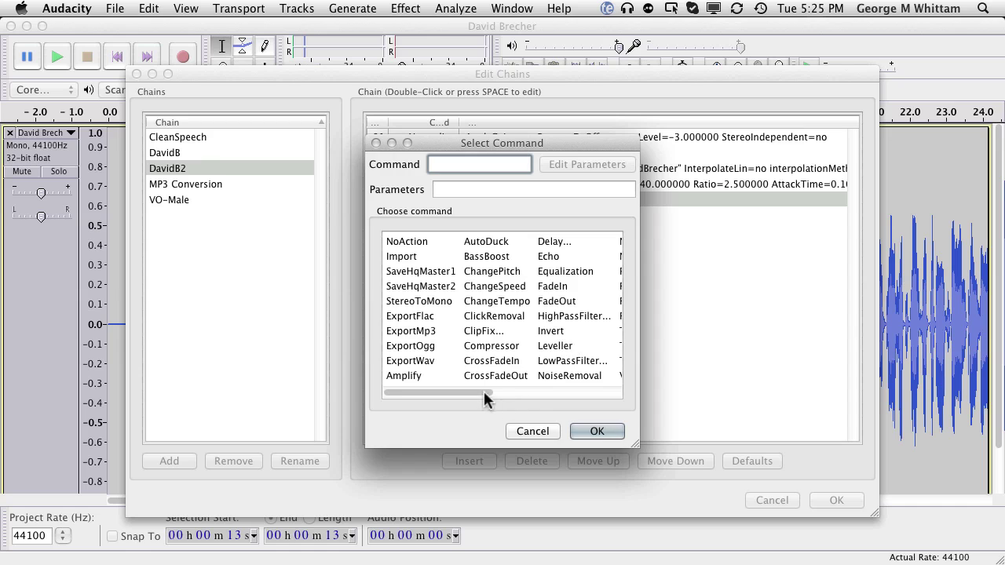
{"action": "left_click_drag", "start_coordinate": [483, 391], "coordinate": [522, 393]}
{"action": "left_click", "coordinate": [559, 240]}
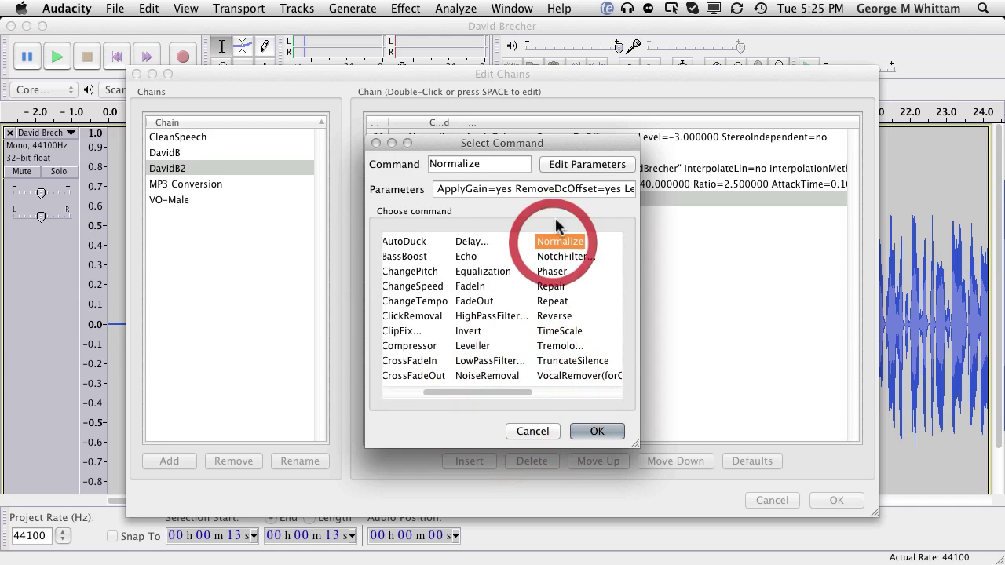
{"action": "left_click", "coordinate": [558, 162]}
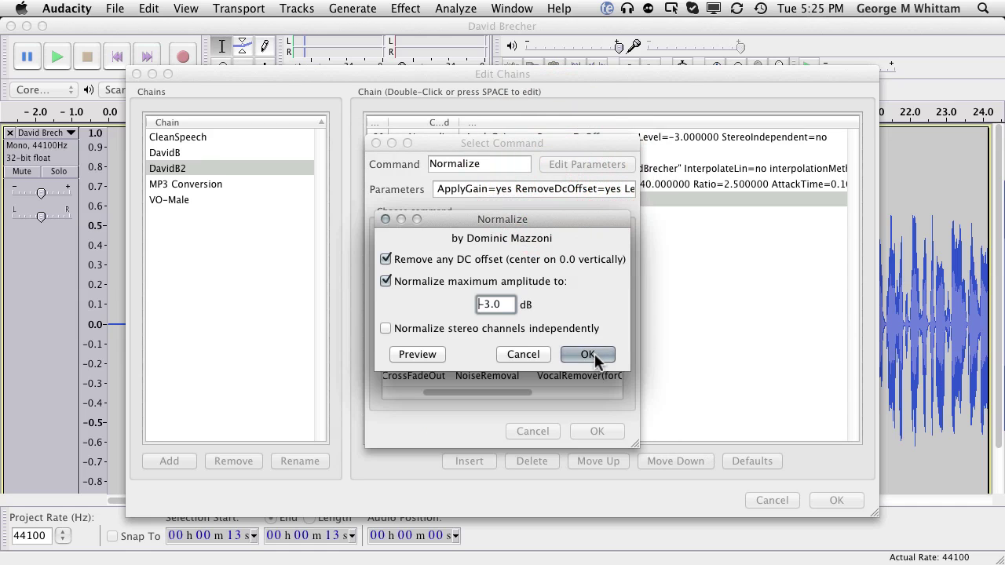
{"action": "left_click", "coordinate": [594, 354]}
{"action": "left_click", "coordinate": [597, 431]}
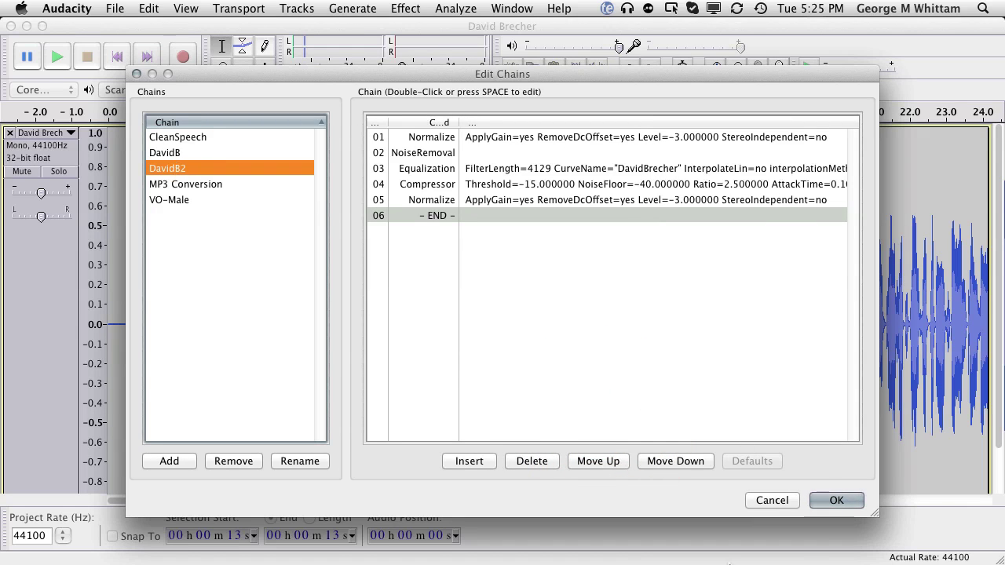
- Save the chain edits, then undo the processing steps one by one
{"action": "left_click", "coordinate": [837, 501]}
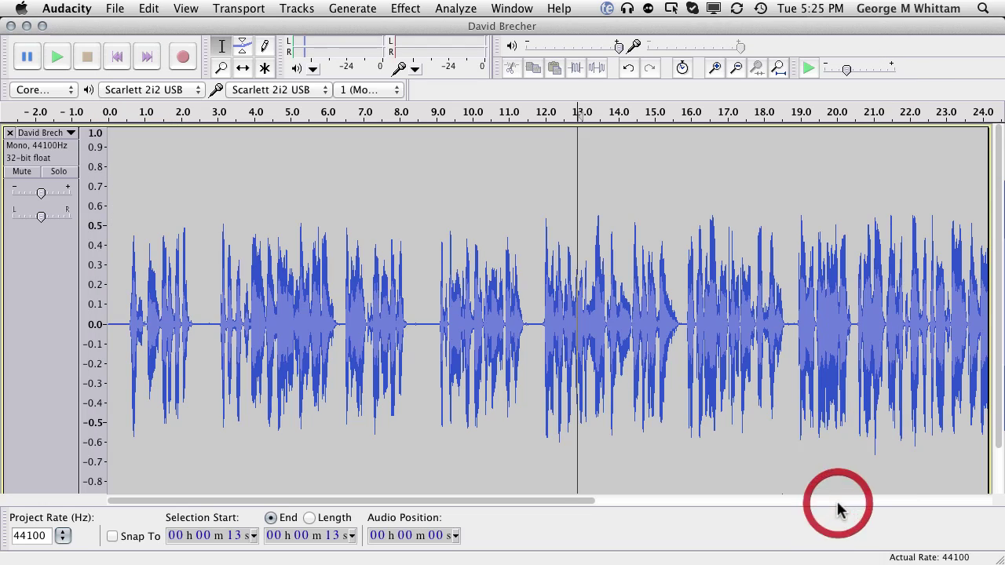
{"action": "left_click", "coordinate": [265, 264]}
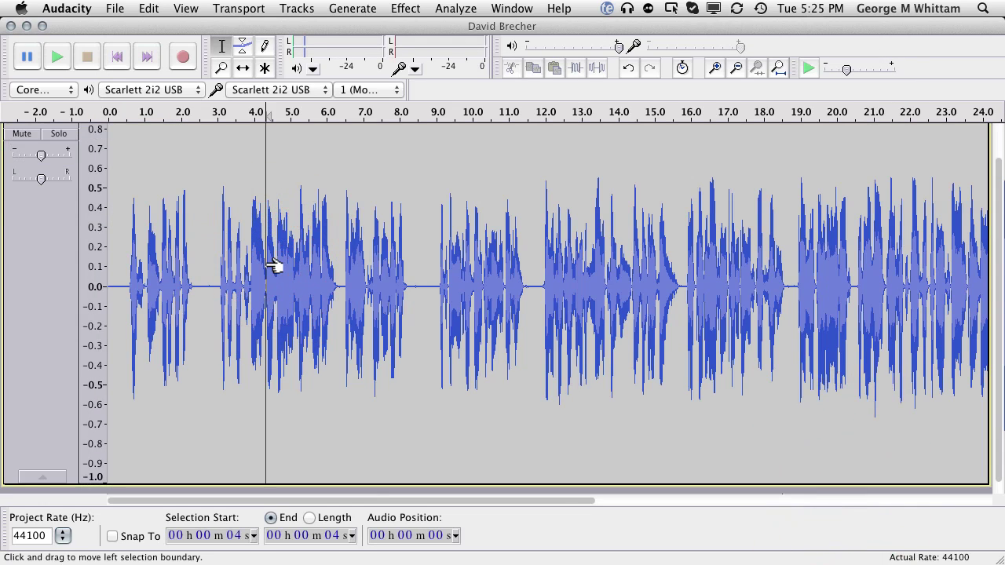
{"action": "left_click", "coordinate": [136, 8]}
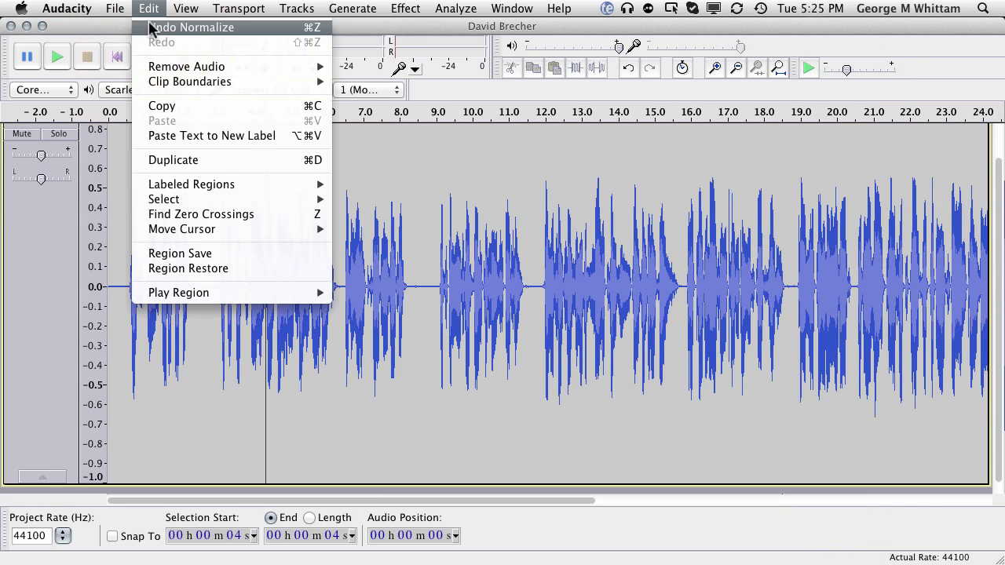
{"action": "left_click", "coordinate": [150, 27]}
{"action": "key", "text": "super+z"}
{"action": "key", "text": "super+z"}
{"action": "key", "text": "super+z"}
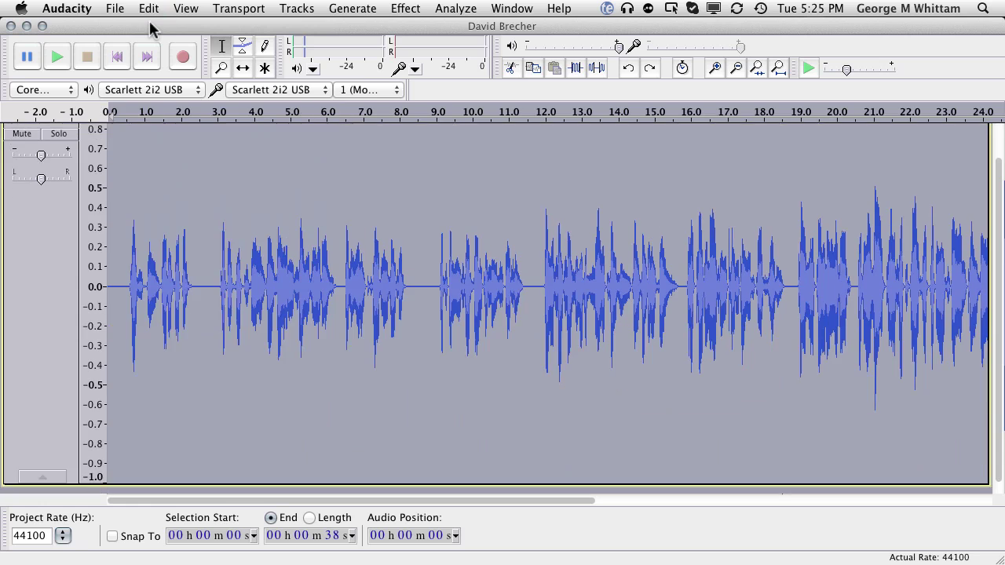
{"action": "key", "text": "super+z"}
{"action": "key", "text": "super+z"}
{"action": "key", "text": "super+z"}
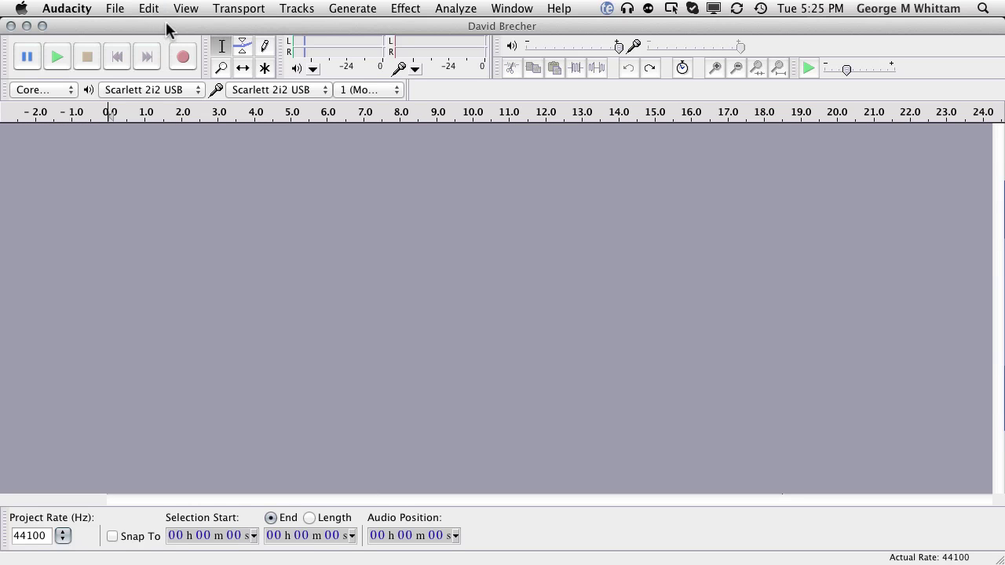
- Redo the import to bring back the unprocessed mono voice track
{"action": "left_click", "coordinate": [116, 8]}
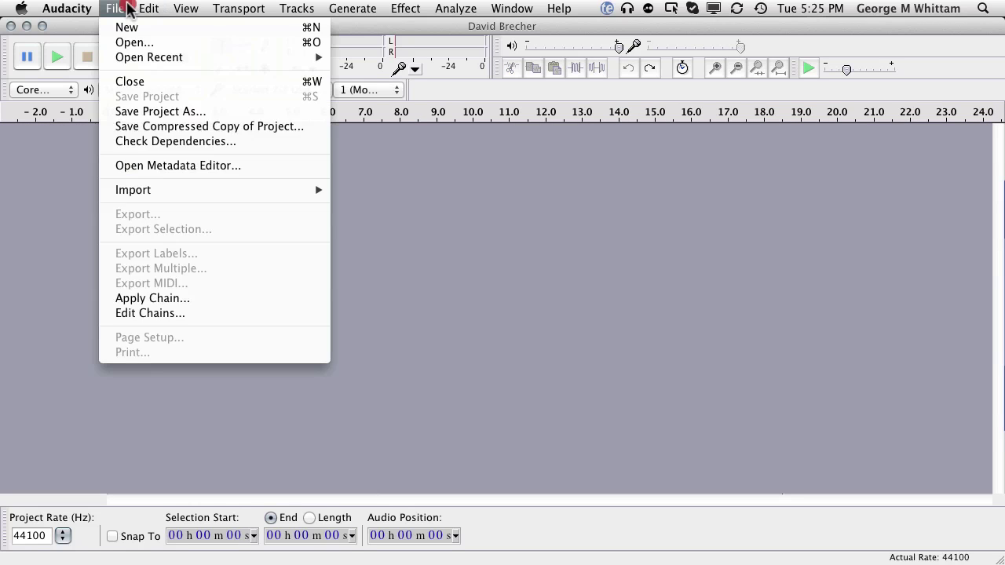
{"action": "mouse_move", "coordinate": [141, 10]}
{"action": "left_click", "coordinate": [146, 42]}
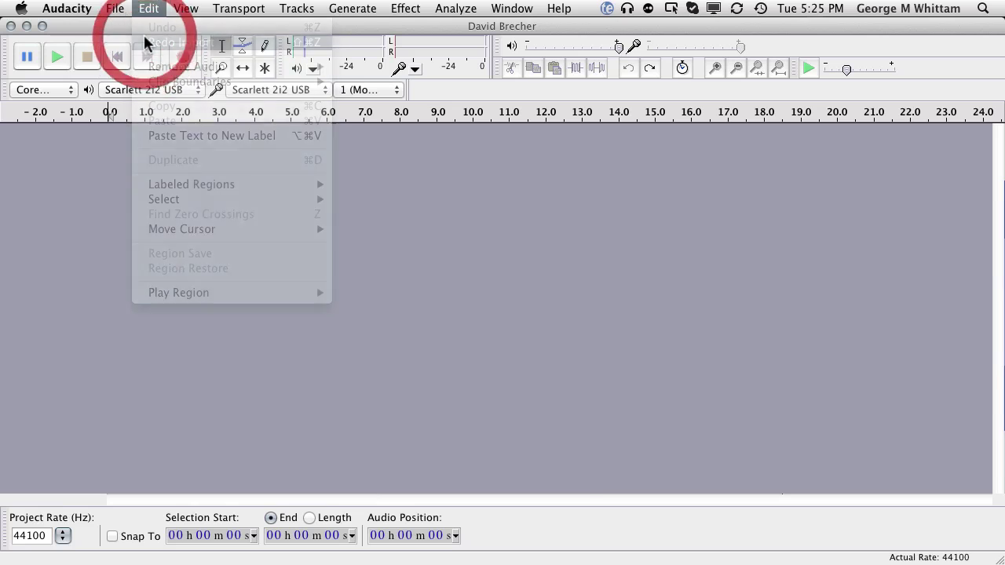
{"action": "left_click", "coordinate": [521, 243]}
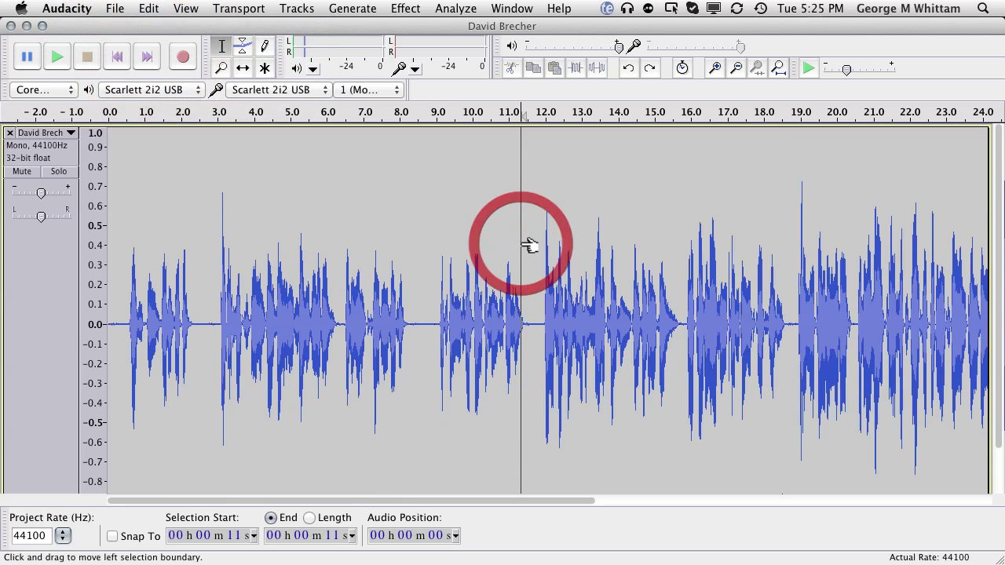
- Run the DavidB2 chain on the current project via File > Apply Chain
{"action": "left_click", "coordinate": [120, 7]}
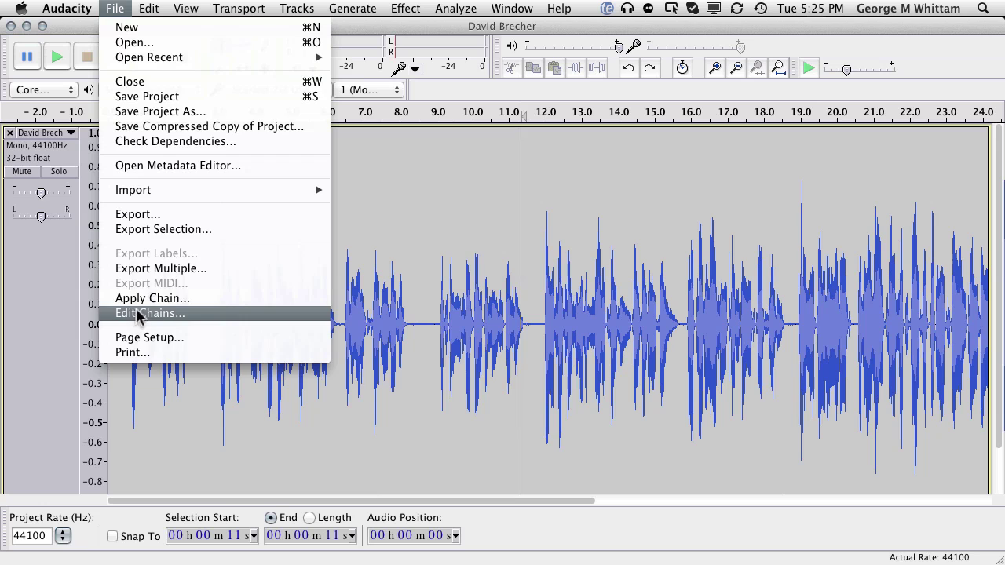
{"action": "left_click", "coordinate": [164, 302]}
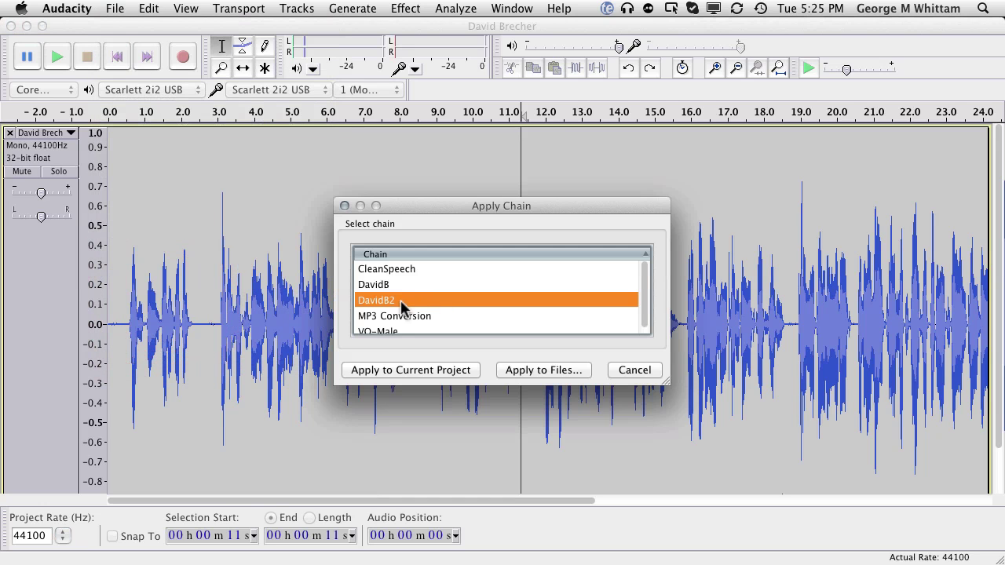
{"action": "left_click", "coordinate": [375, 303]}
{"action": "left_click", "coordinate": [410, 370]}
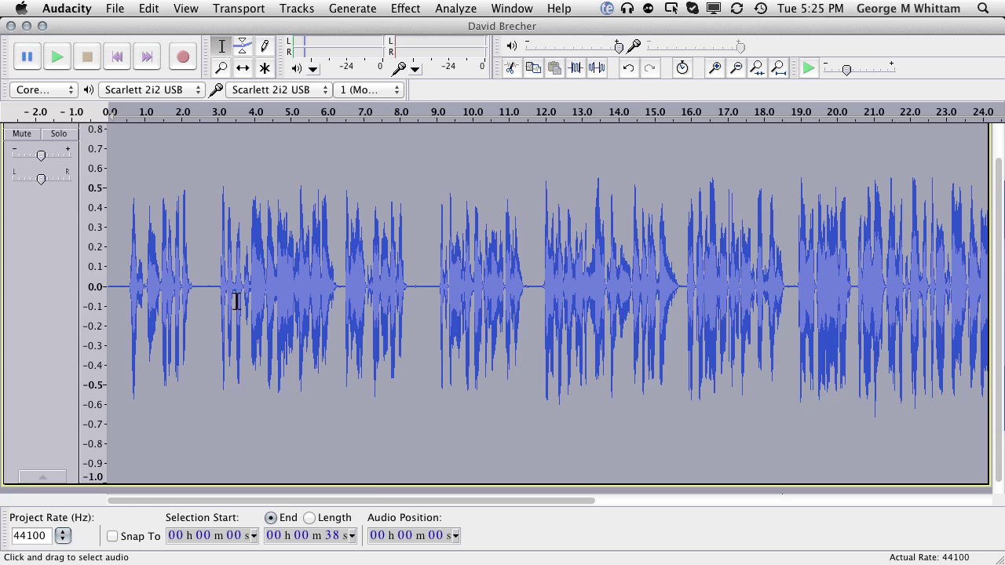
{"action": "key", "text": "super+z"}
{"action": "left_click", "coordinate": [127, 319]}
{"action": "key", "text": "space"}
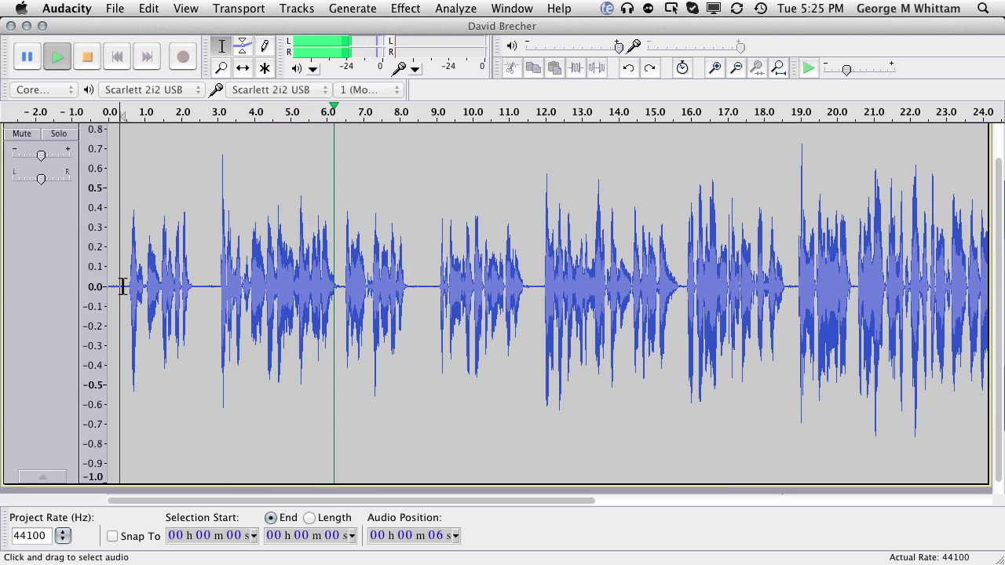
{"action": "key", "text": "space"}
{"action": "key", "text": "super+a"}
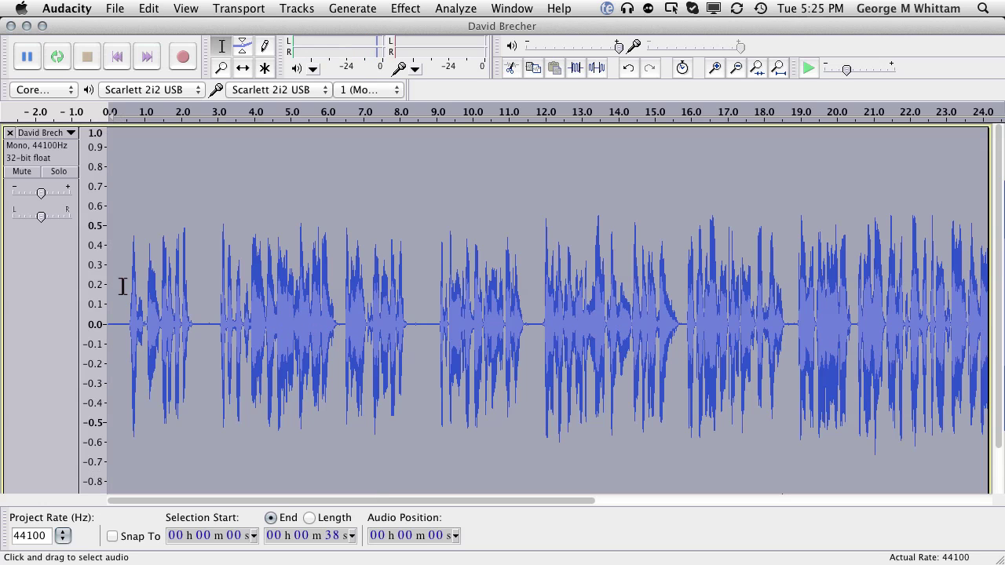
{"action": "left_click", "coordinate": [124, 289]}
{"action": "key", "text": "space"}
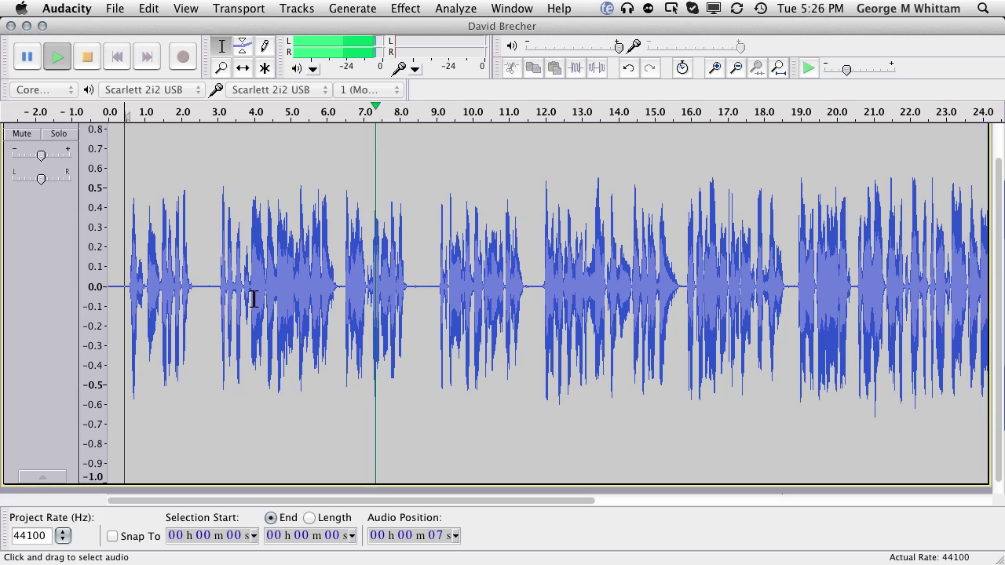
{"action": "key", "text": "space"}
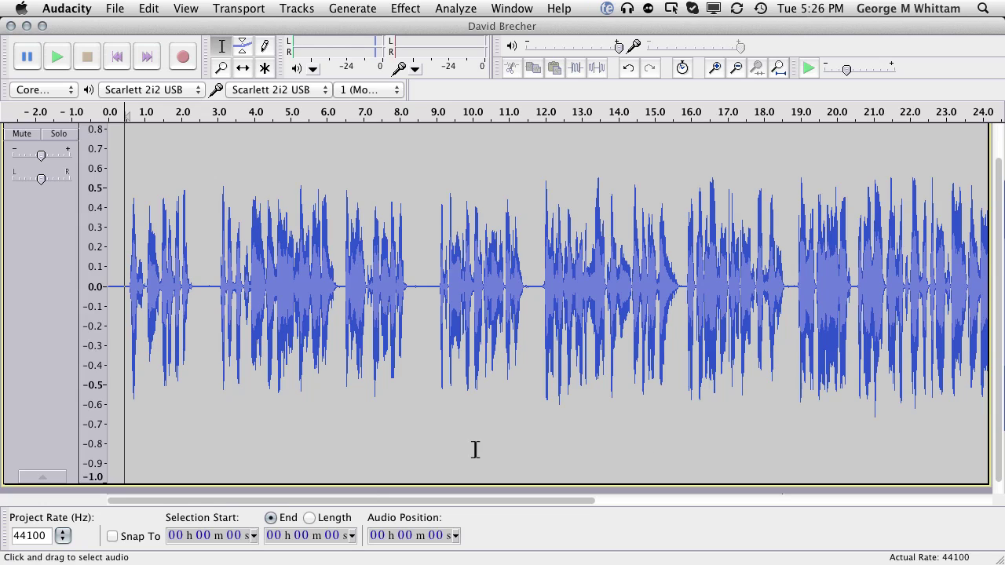
{"action": "left_click", "coordinate": [429, 302]}
{"action": "scroll", "coordinate": [436, 302], "scroll_direction": "up", "scroll_amount": 2}
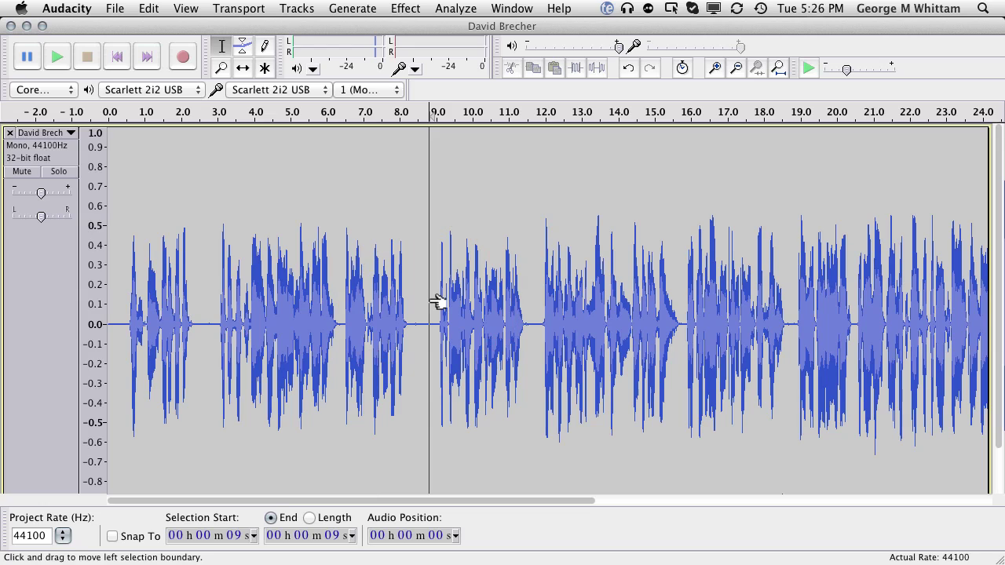